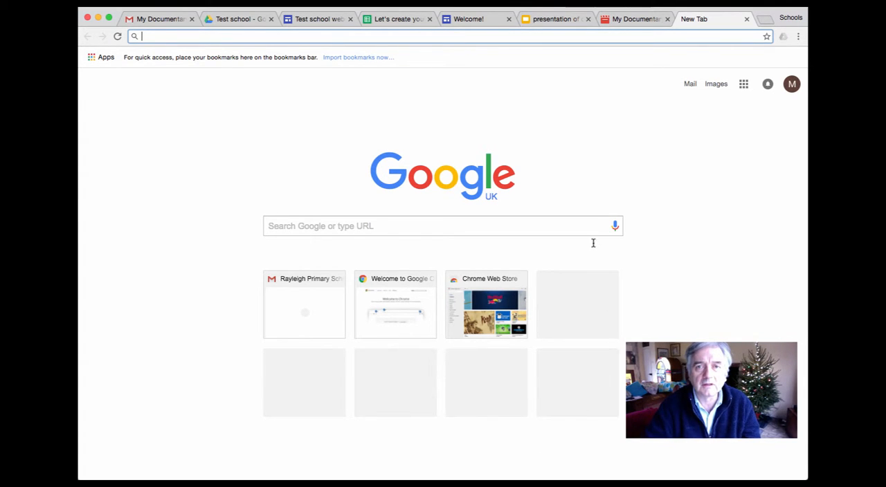
# Switch to the Test school website editor and replace the header image with the gallery's dark icy lake photo
pyautogui.click(314, 21)
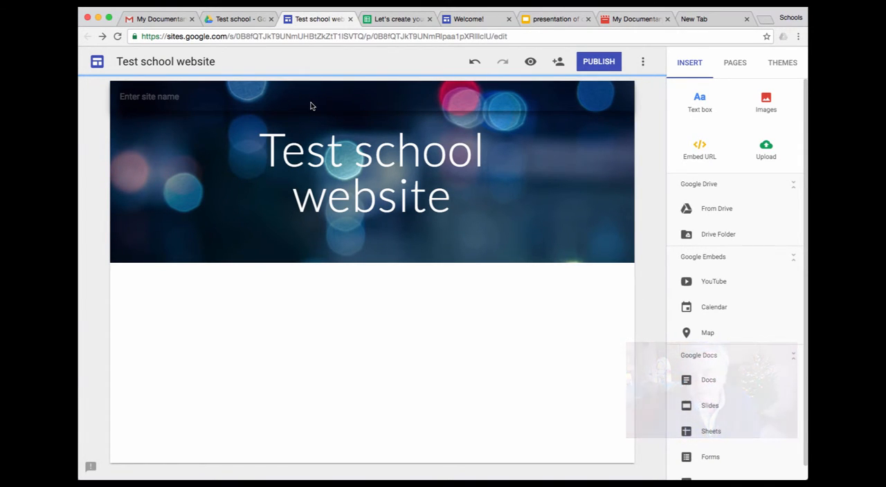
pyautogui.moveTo(363, 118)
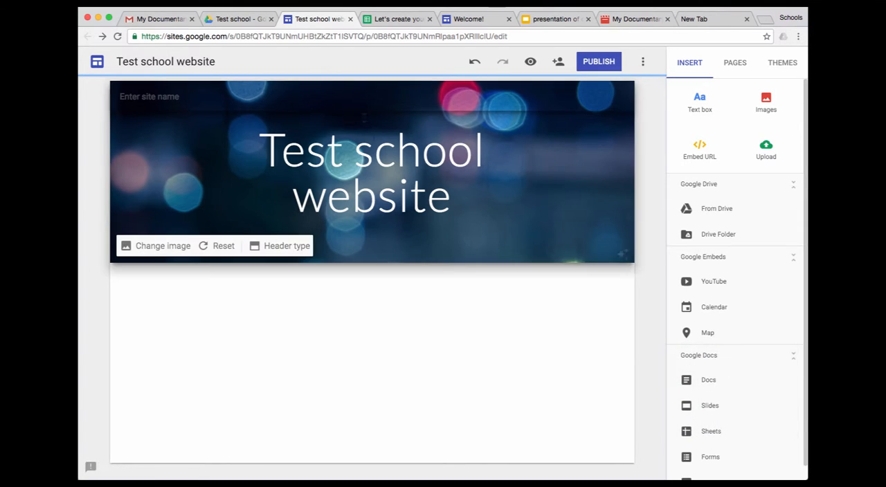
pyautogui.click(357, 159)
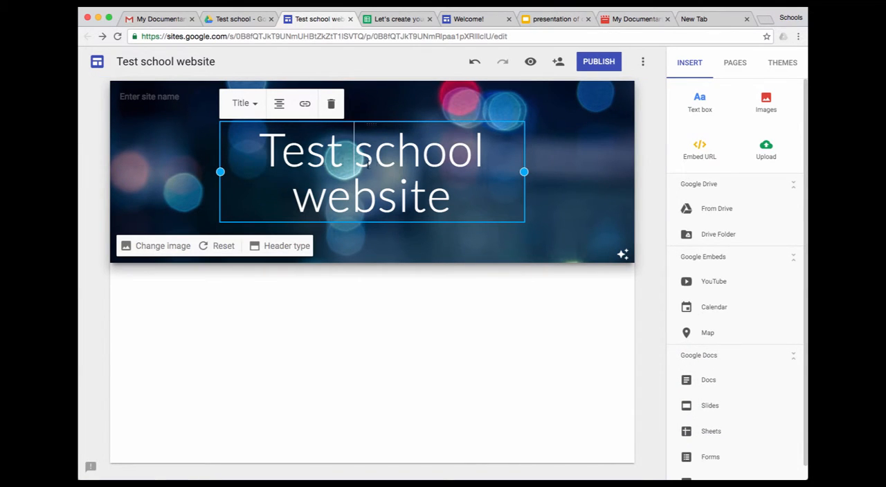
pyautogui.click(158, 248)
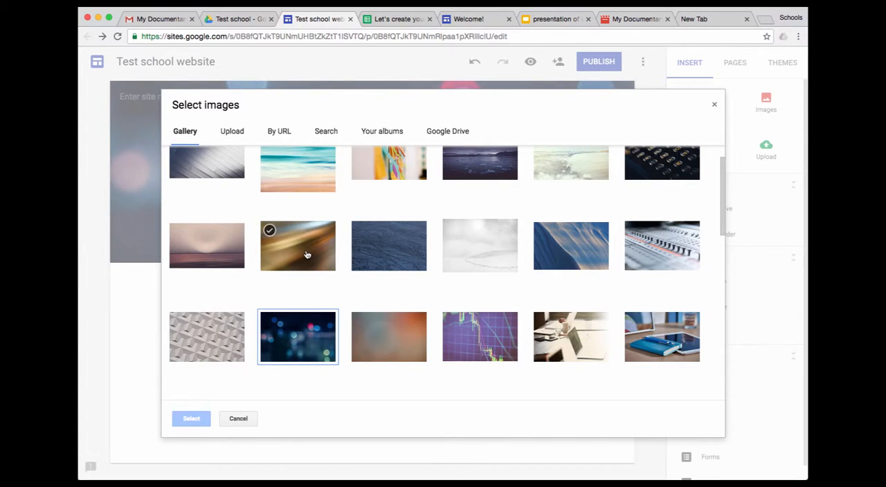
pyautogui.click(291, 182)
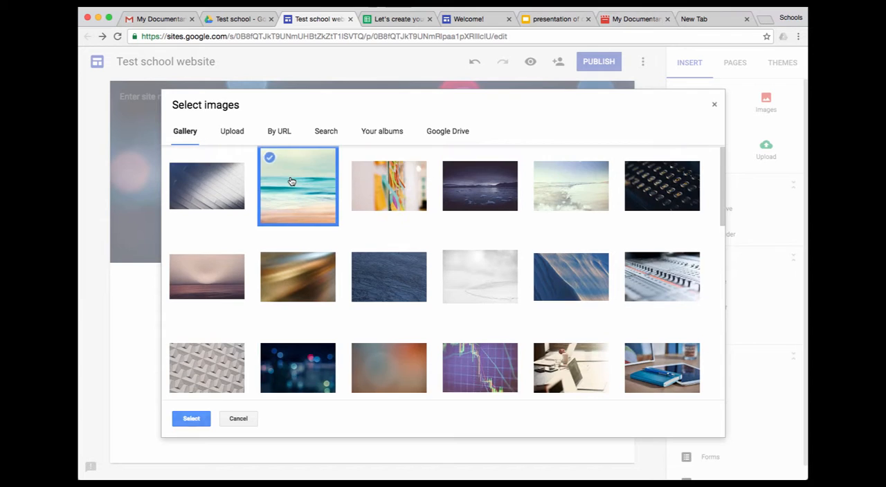
pyautogui.click(451, 193)
pyautogui.click(194, 418)
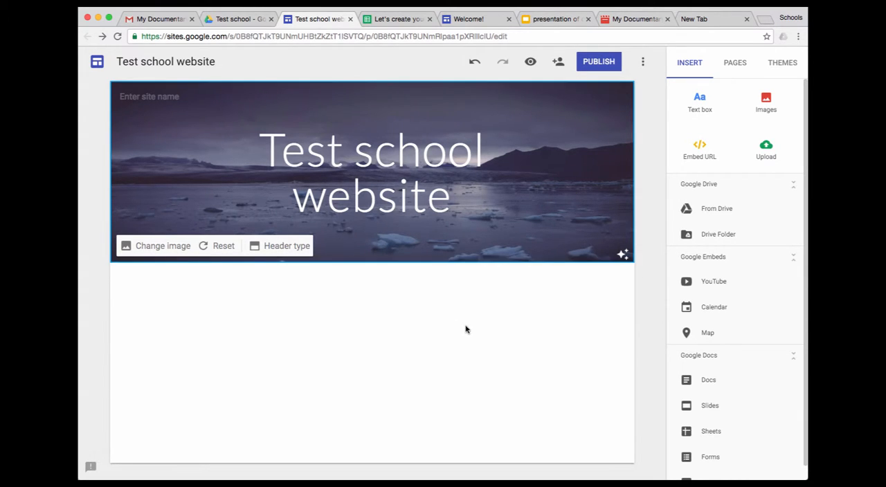
# Add a text box reading "Welcome!" below the header and format it in the Title style
pyautogui.click(309, 304)
pyautogui.doubleClick(308, 304)
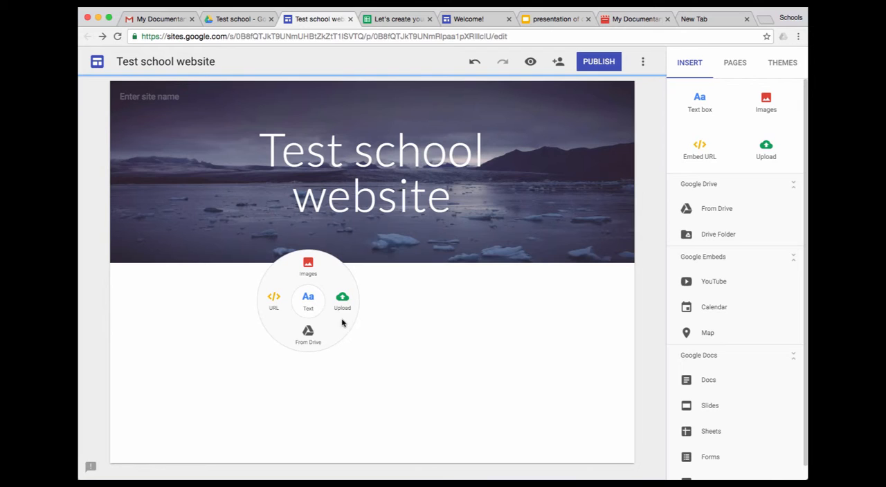
pyautogui.click(310, 305)
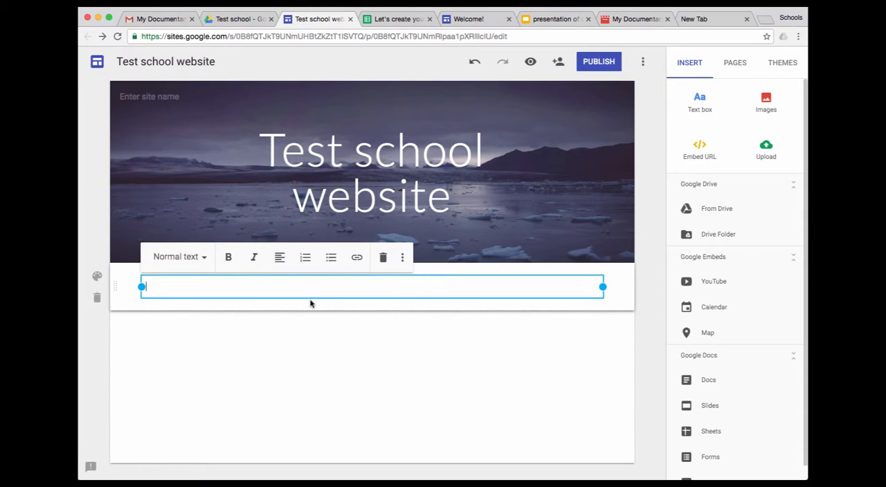
pyautogui.write('Welcome!')
pyautogui.click(202, 259)
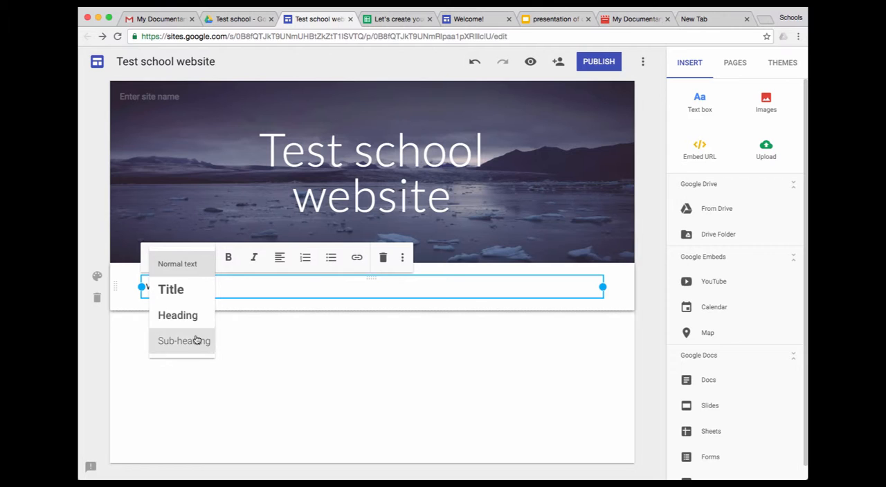
pyautogui.click(198, 295)
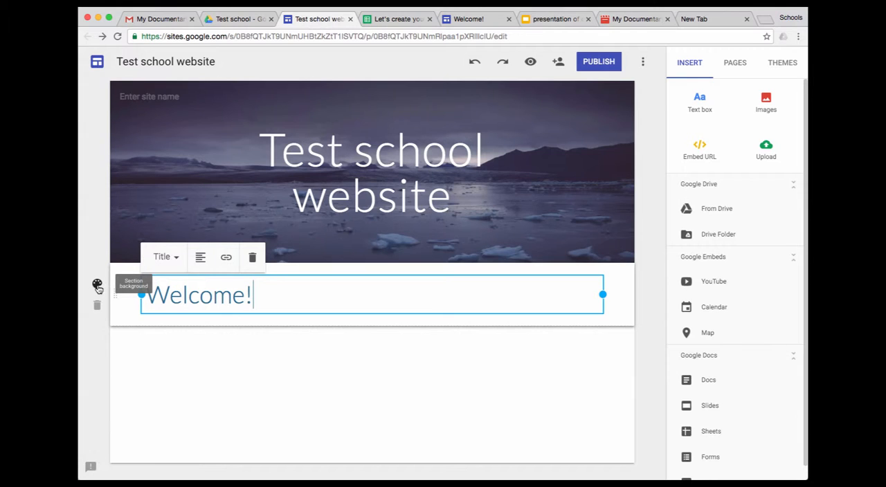
# Try the Emphasis 2 section style on the Welcome! section
pyautogui.click(98, 284)
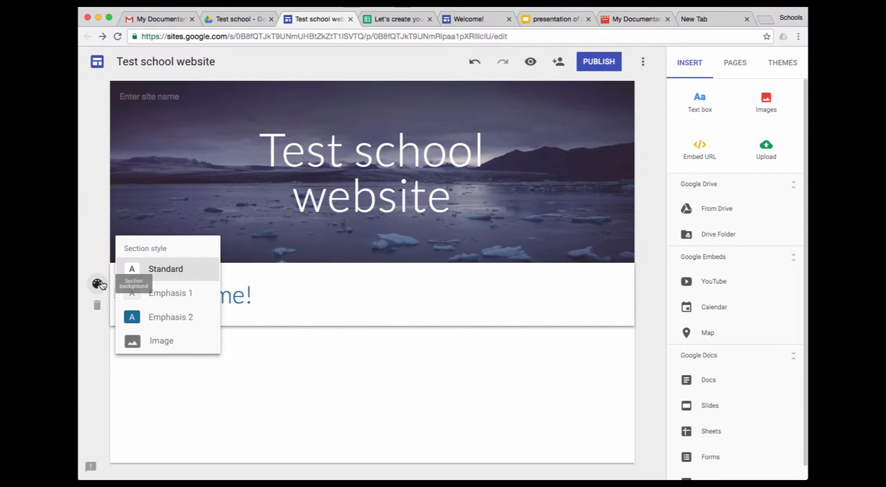
pyautogui.click(171, 321)
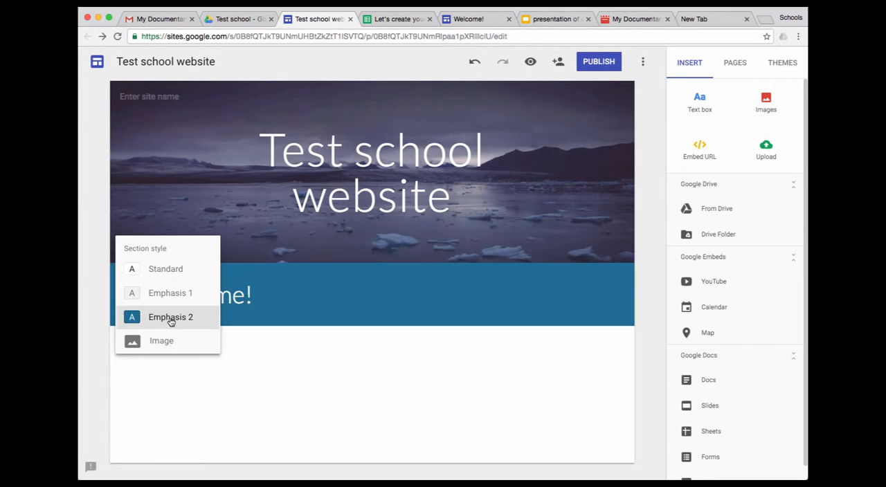
pyautogui.click(284, 397)
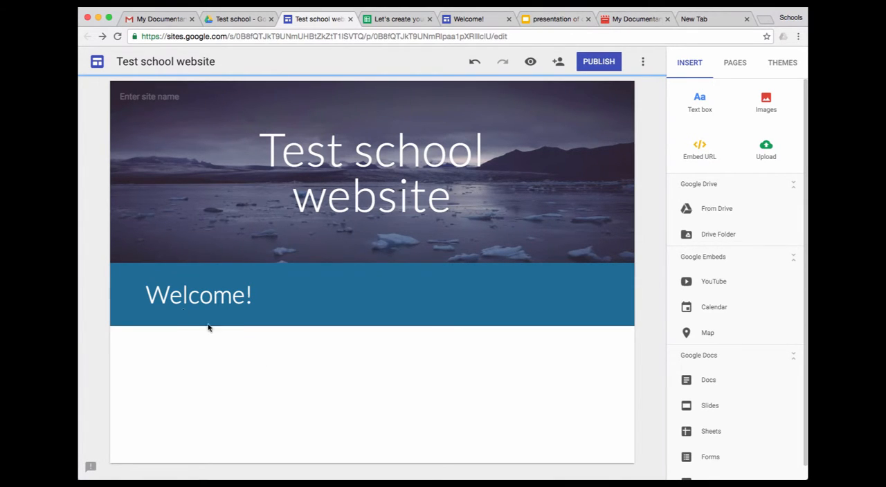
# Set the Welcome! section's background style to Emphasis 1
pyautogui.moveTo(119, 298)
pyautogui.click(98, 285)
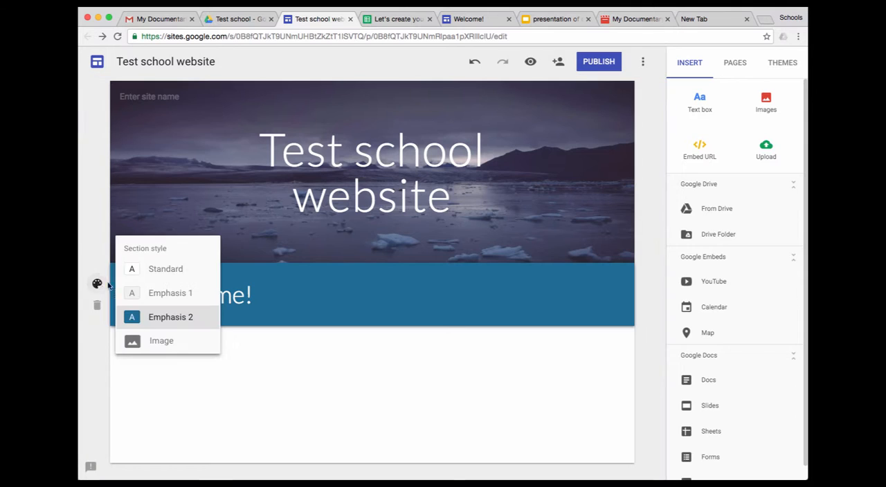
pyautogui.click(143, 294)
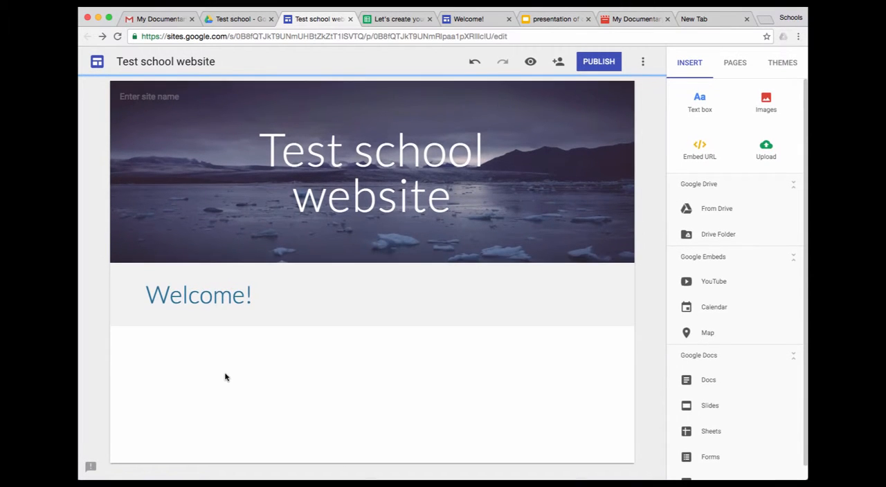
# Insert three text boxes side by side below the Welcome! section, each about a third of the content width
pyautogui.doubleClick(181, 360)
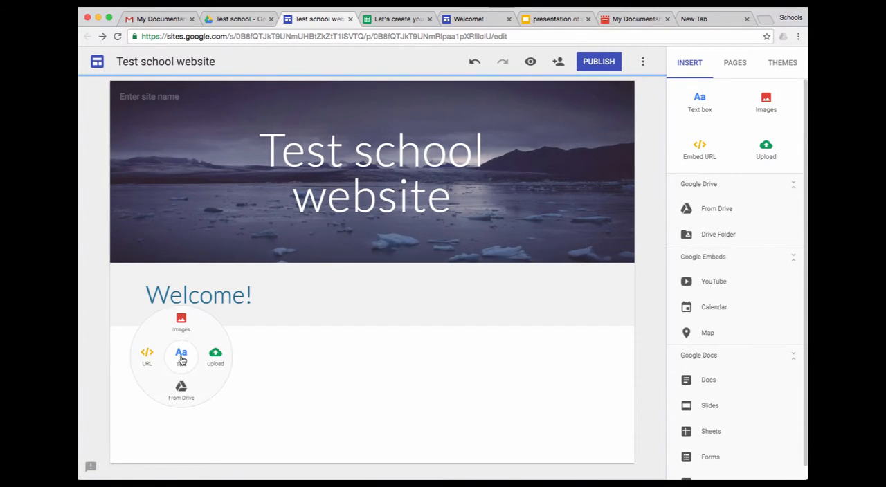
pyautogui.click(182, 357)
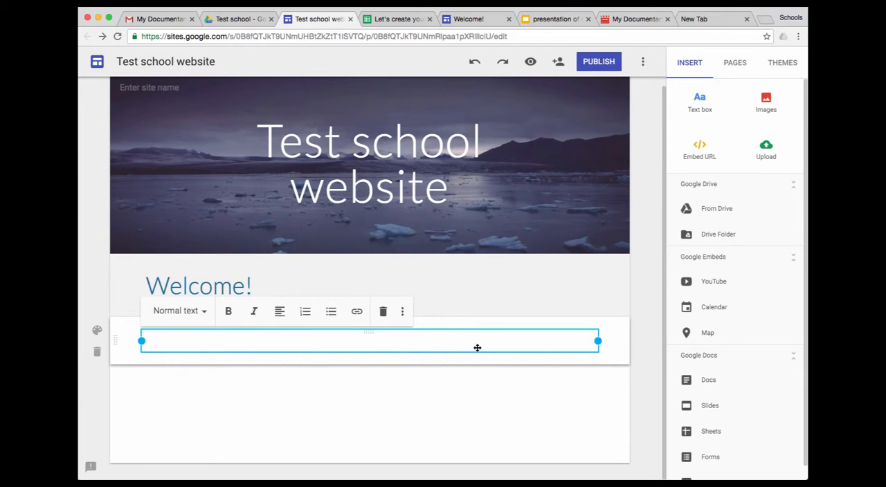
pyautogui.moveTo(599, 340); pyautogui.dragTo(284, 346)
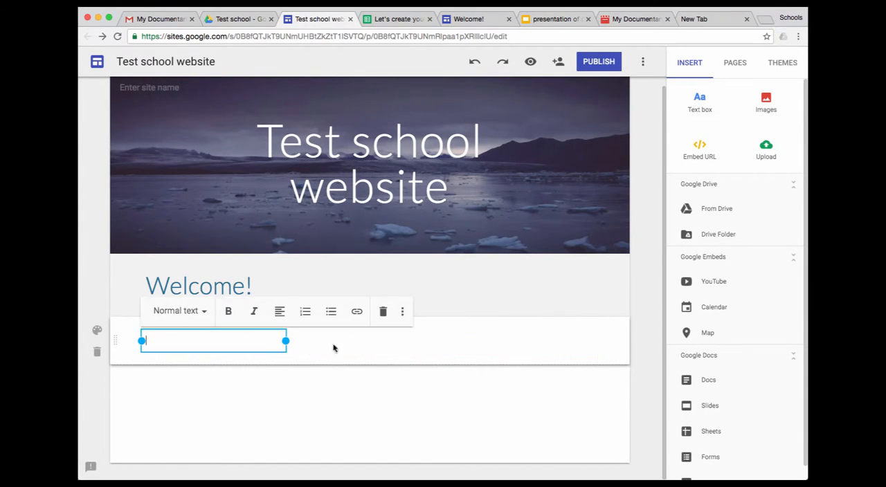
pyautogui.doubleClick(353, 345)
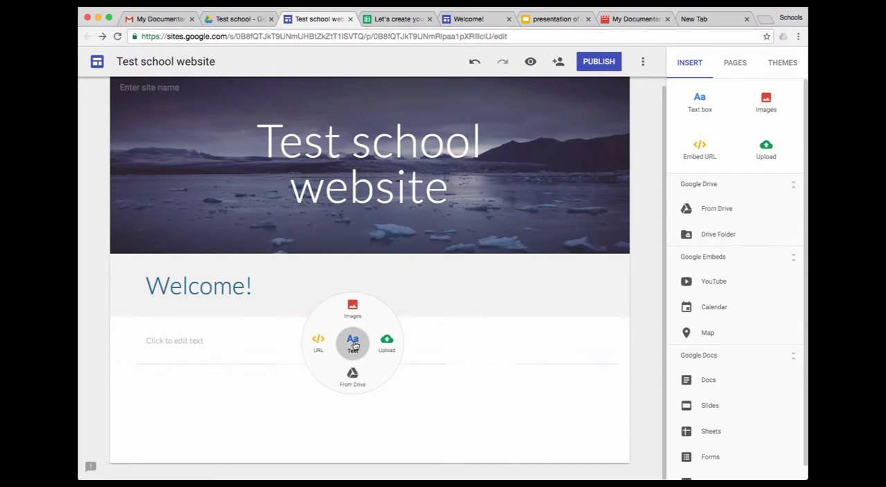
pyautogui.click(353, 344)
pyautogui.moveTo(599, 341); pyautogui.dragTo(443, 339)
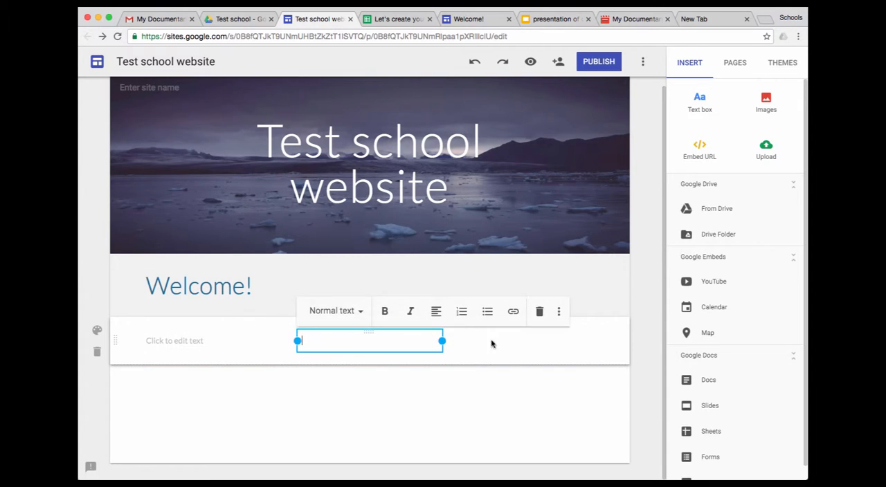
pyautogui.doubleClick(536, 342)
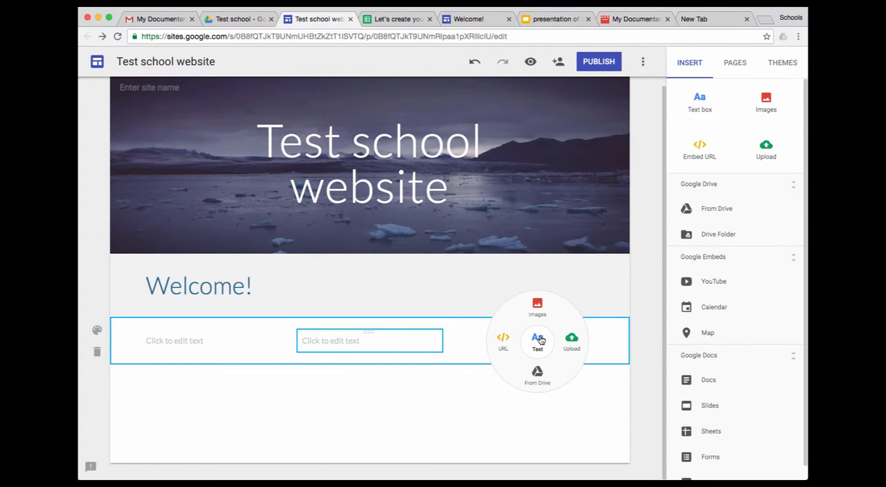
pyautogui.click(536, 342)
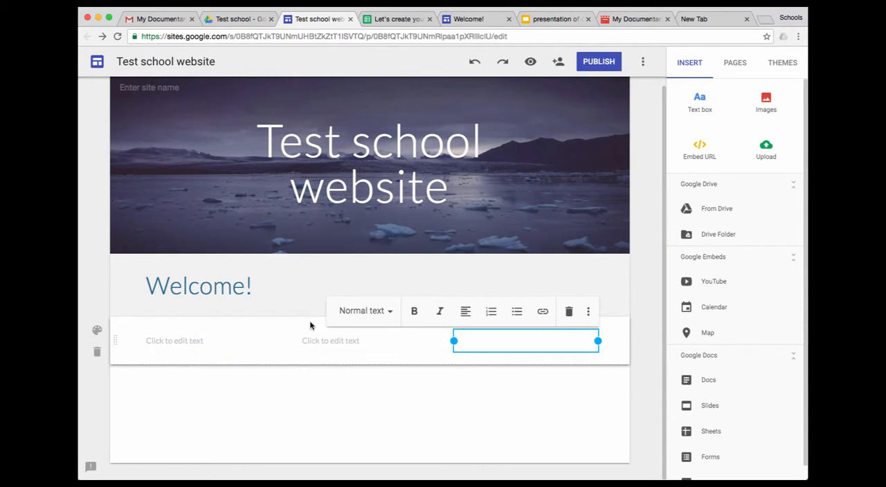
# Copy the long school history paragraph starting "La construction de l'école" from the other Welcome! site into the first column
pyautogui.click(477, 19)
pyautogui.scroll(-5, 292, 331)
pyautogui.scroll(-7, 294, 335)
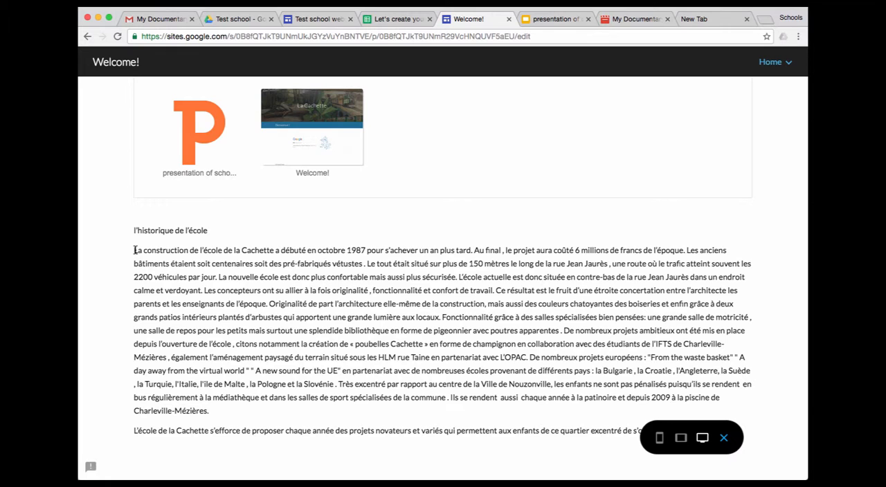
pyautogui.moveTo(134, 250); pyautogui.dragTo(215, 410)
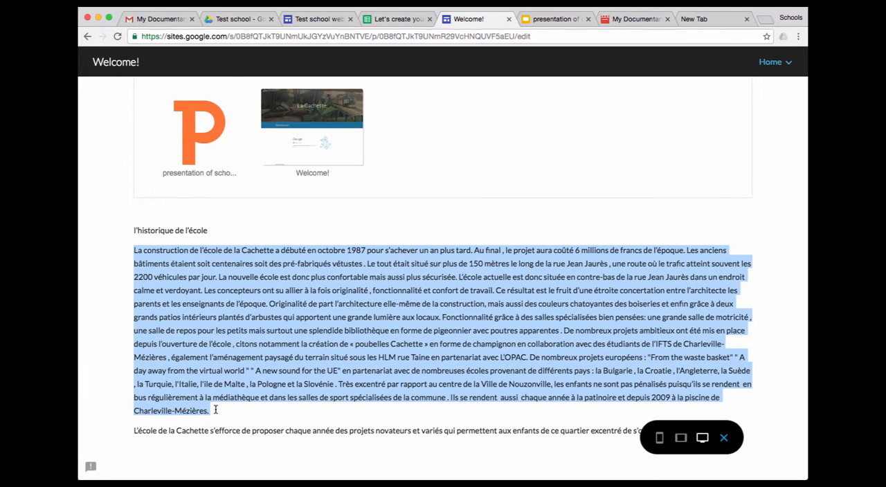
pyautogui.click(331, 24)
pyautogui.click(171, 343)
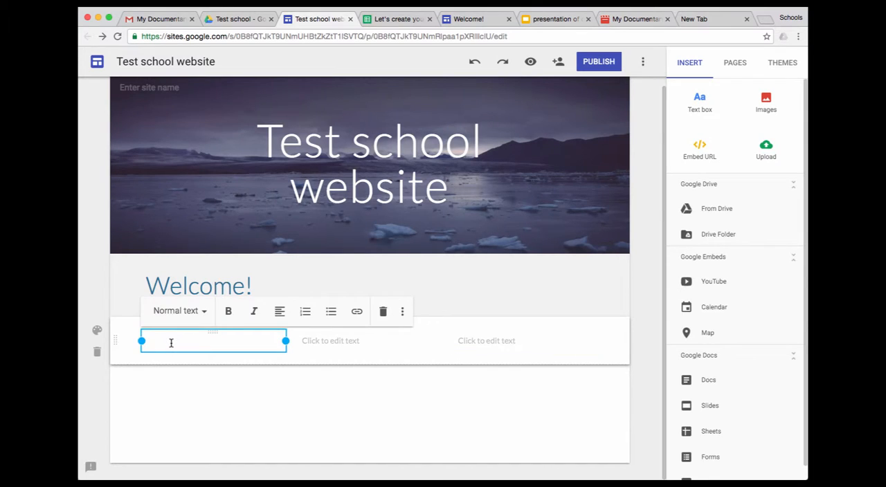
pyautogui.press('super+v')
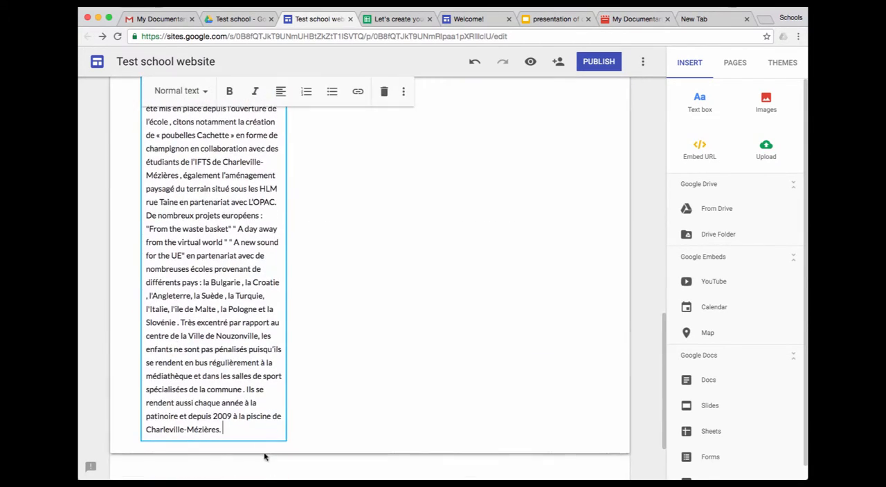
# Move the first column's text from "Originalité de part l'architecture" to the end into the second column
pyautogui.scroll(5, 231, 427)
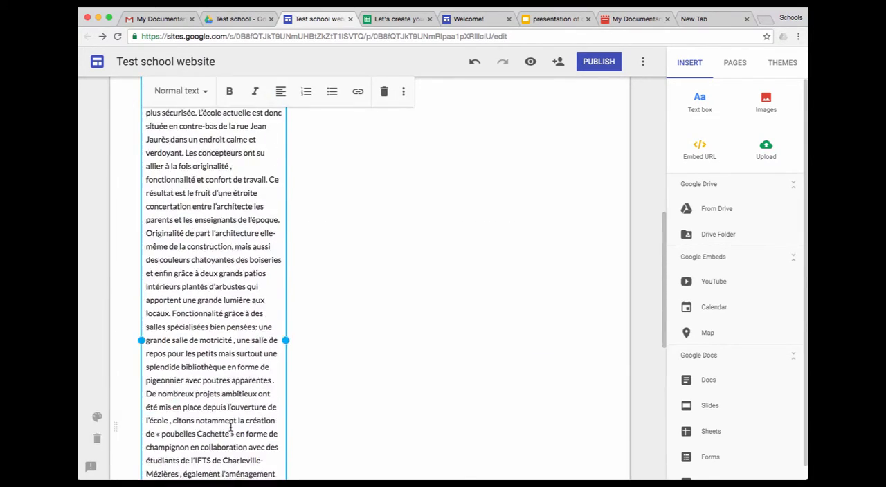
pyautogui.keyDown('shift'); pyautogui.click(147, 238); pyautogui.keyUp('shift')
pyautogui.press('BackSpace')
pyautogui.scroll(5, 277, 277)
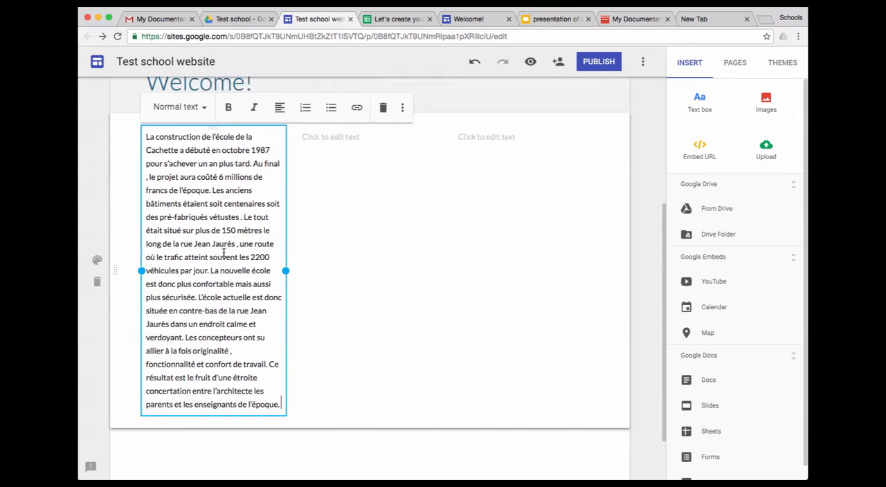
pyautogui.click(333, 218)
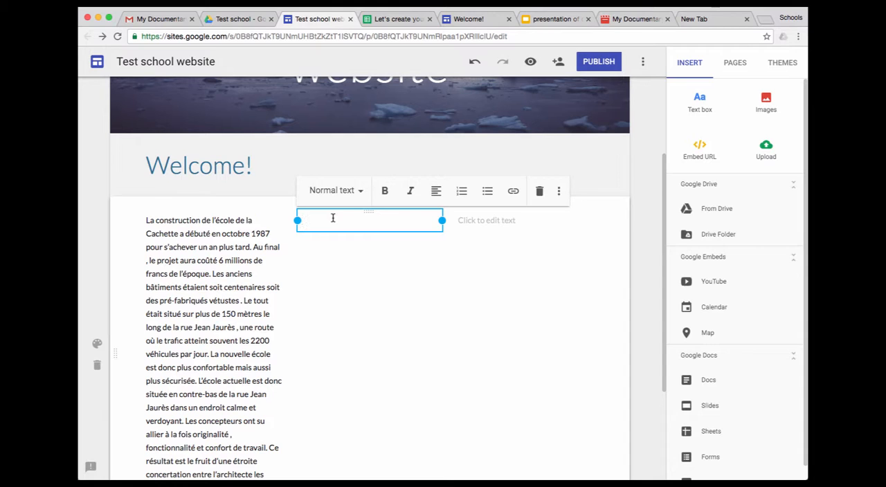
pyautogui.hotkey('ctrl', 'v')
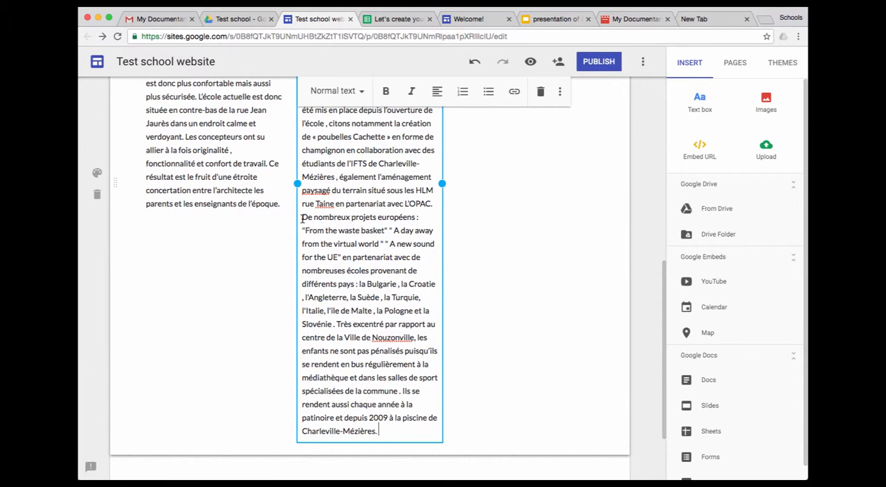
# Move the second column's text from "De nombreux projets européens :" to the end into the third column
pyautogui.keyDown('shift'); pyautogui.click(378, 430); pyautogui.keyUp('shift')
pyautogui.hotkey('ctrl', 'c')
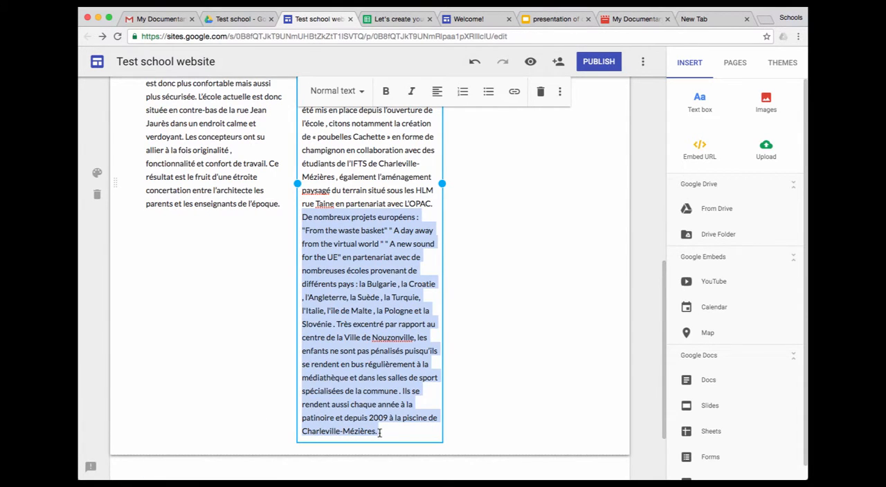
pyautogui.press('BackSpace')
pyautogui.scroll(3, 402, 431)
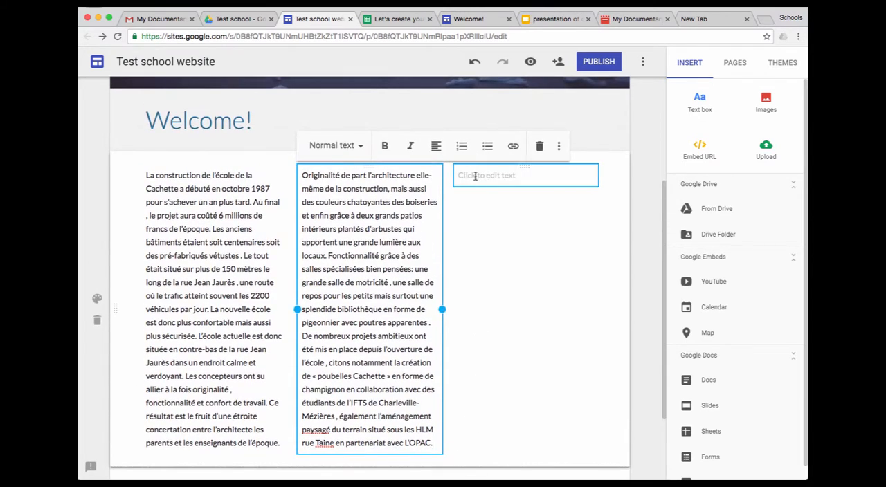
pyautogui.click(478, 184)
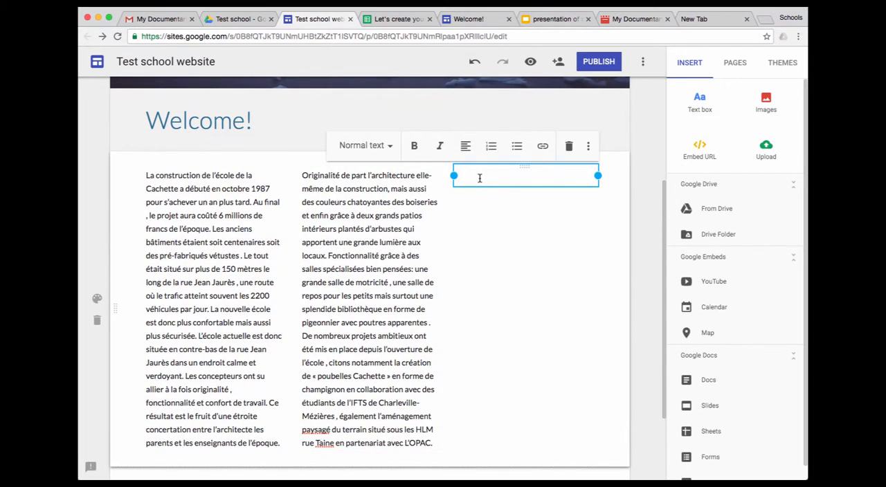
pyautogui.hotkey('ctrl', 'v')
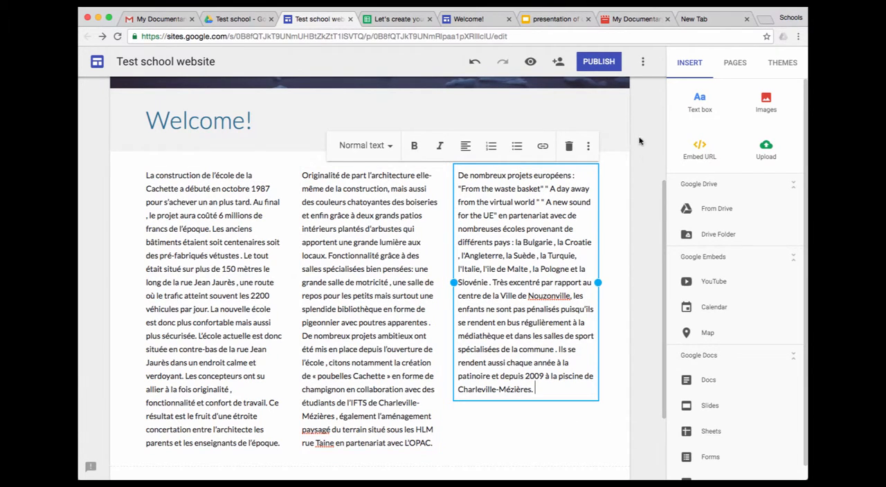
# Preview the site in tablet and phone layouts, look through the whole phone version, and return to editing
pyautogui.click(531, 63)
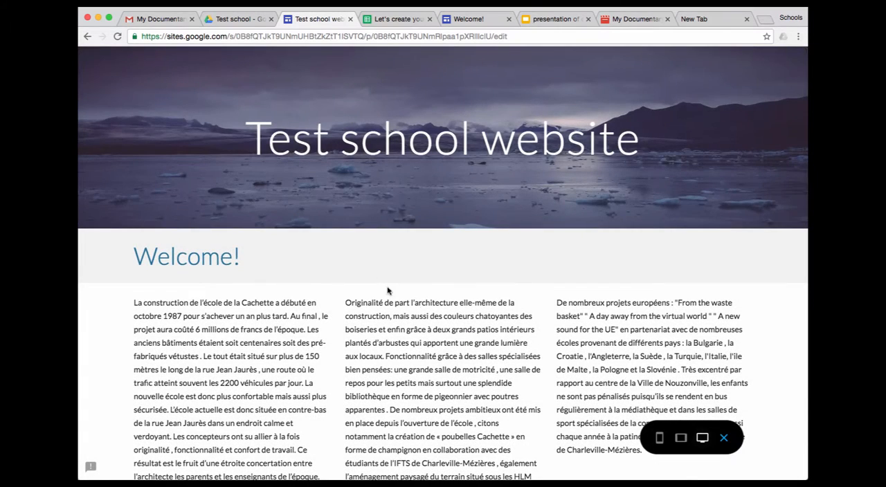
pyautogui.click(681, 439)
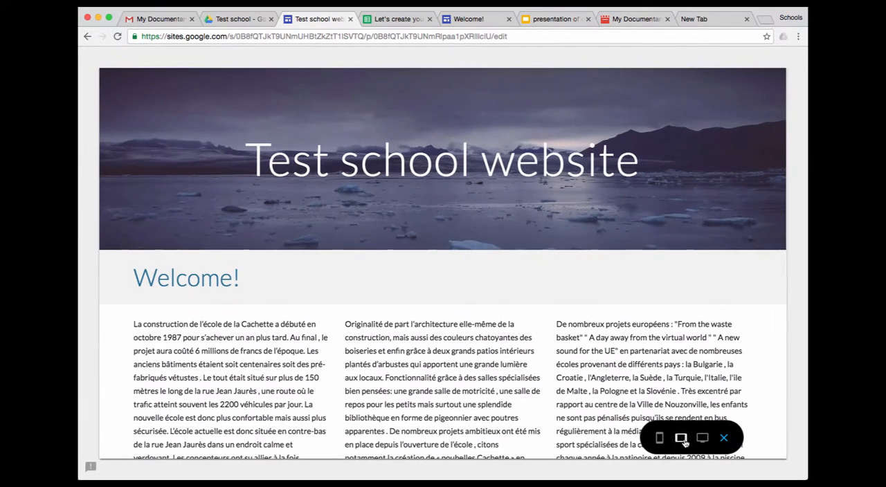
pyautogui.click(660, 439)
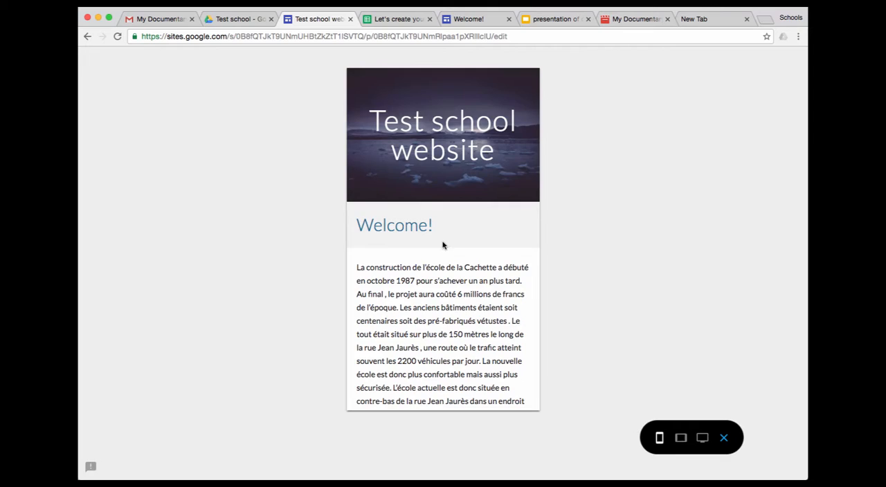
pyautogui.scroll(-10, 443, 245)
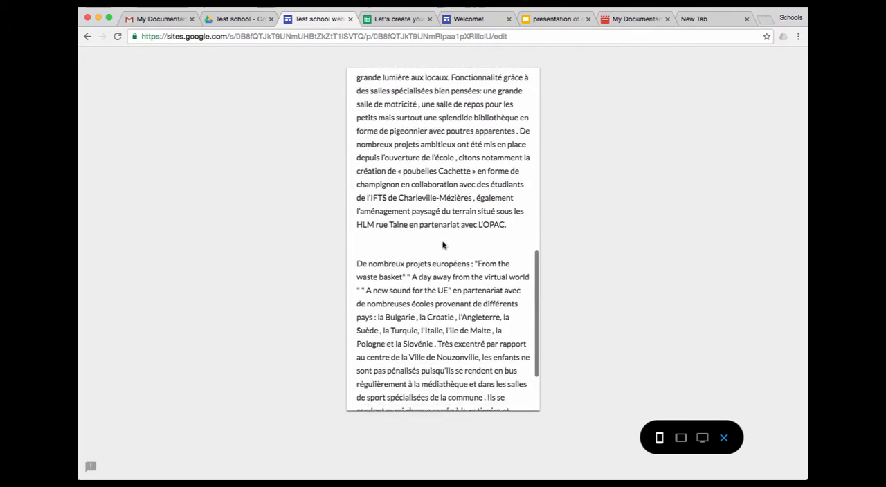
pyautogui.scroll(-3, 443, 245)
pyautogui.scroll(15, 443, 244)
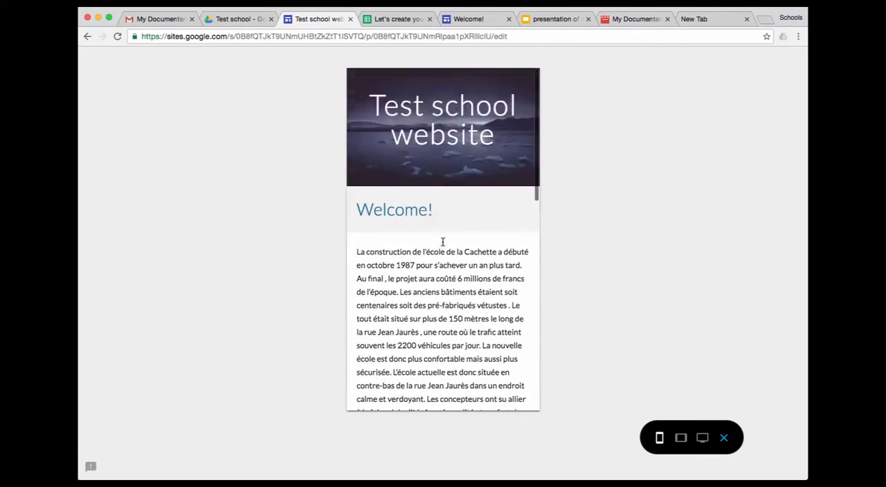
pyautogui.scroll(2, 443, 244)
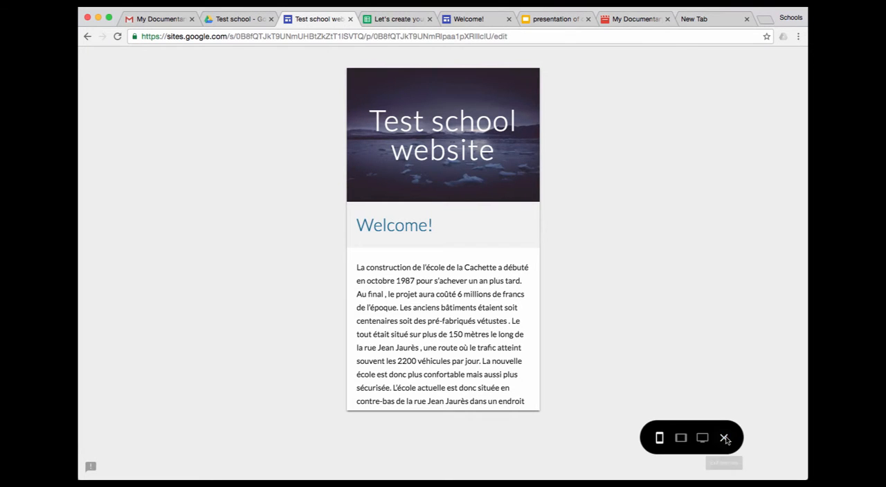
pyautogui.click(724, 439)
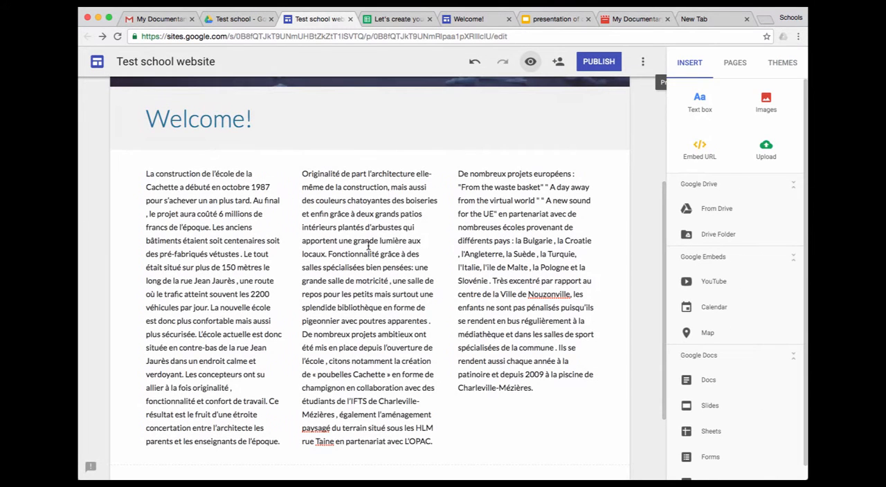
# Upload 123bg.jpg from the Downloads folder into a new section below the three columns and add an empty text box beside it
pyautogui.scroll(3, 368, 245)
pyautogui.scroll(-6, 368, 247)
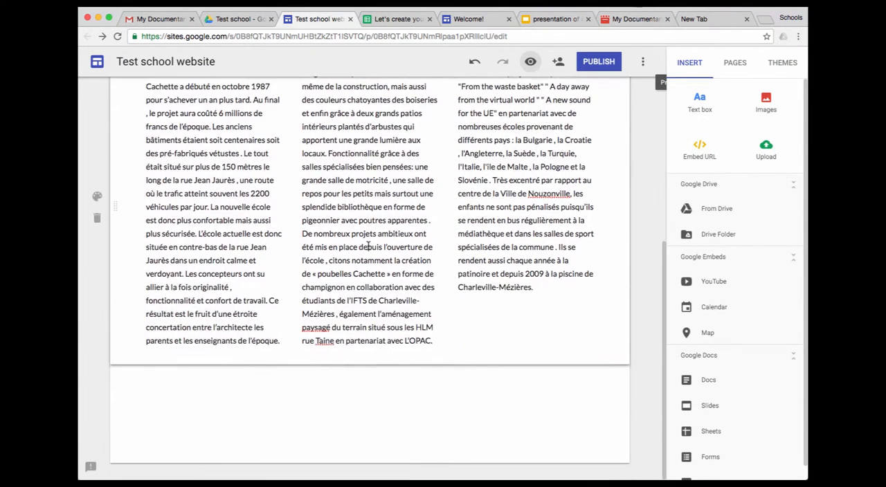
pyautogui.scroll(1, 220, 403)
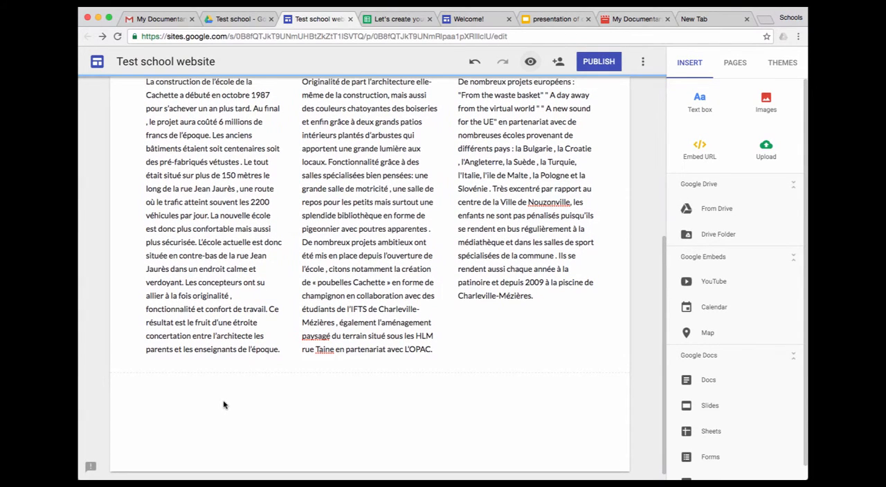
pyautogui.doubleClick(223, 405)
pyautogui.click(225, 369)
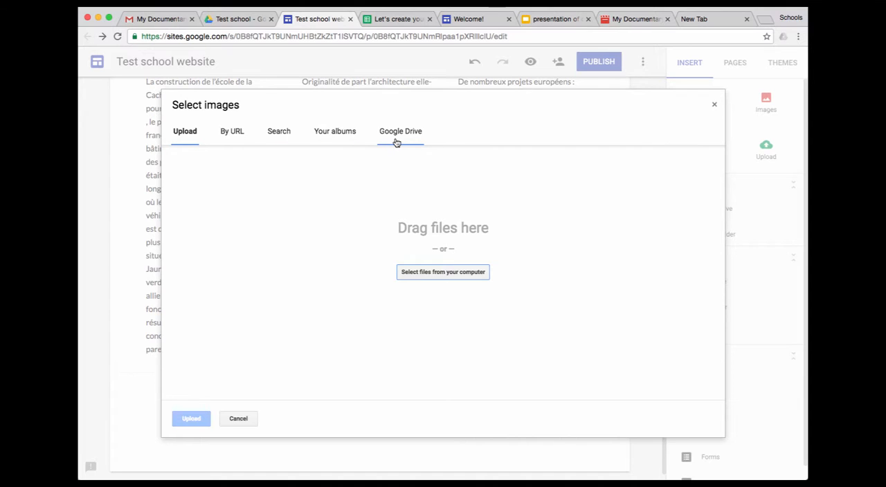
pyautogui.click(448, 273)
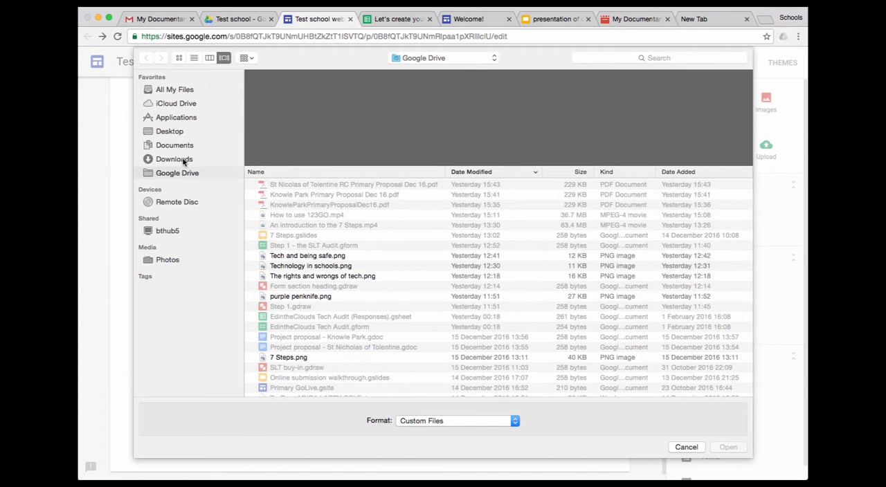
pyautogui.click(175, 159)
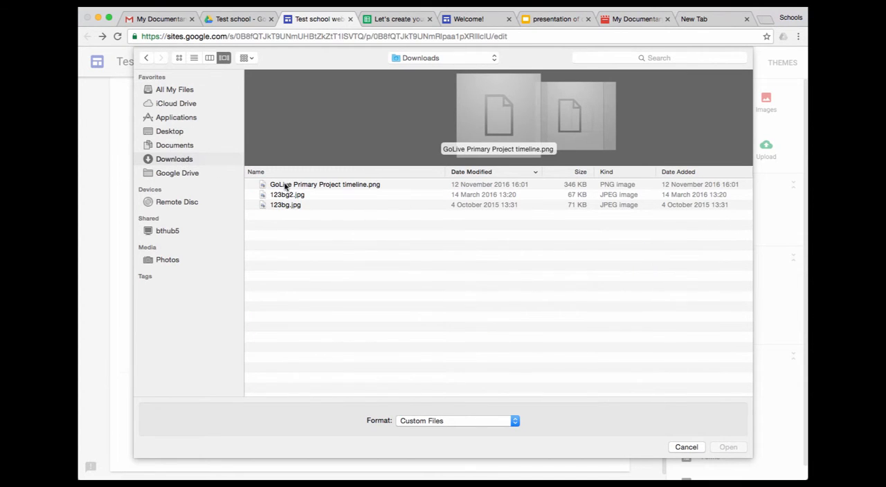
pyautogui.click(286, 207)
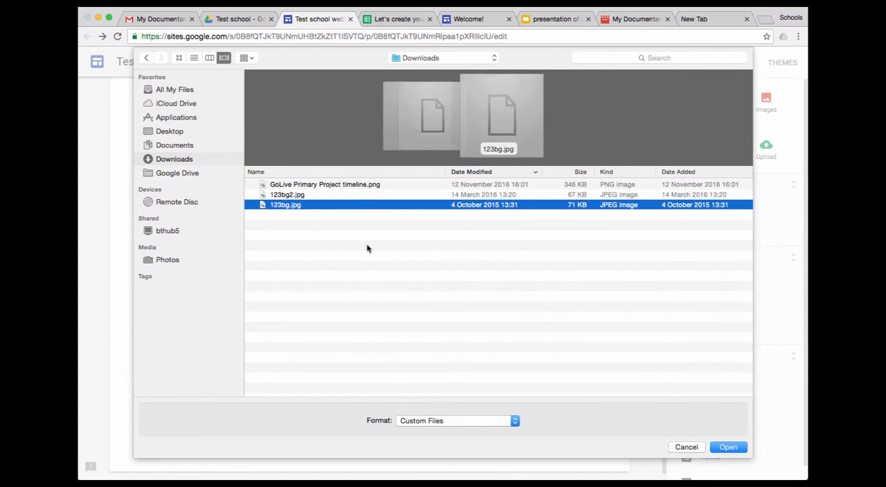
pyautogui.click(730, 450)
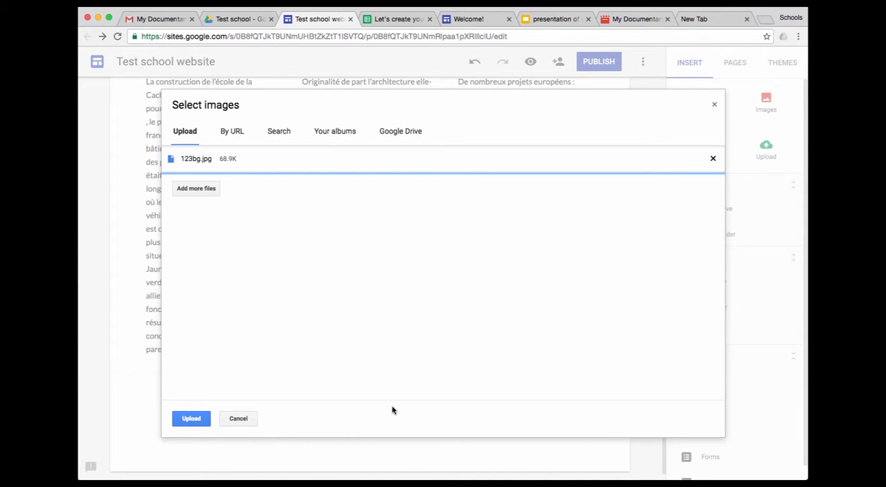
pyautogui.click(197, 421)
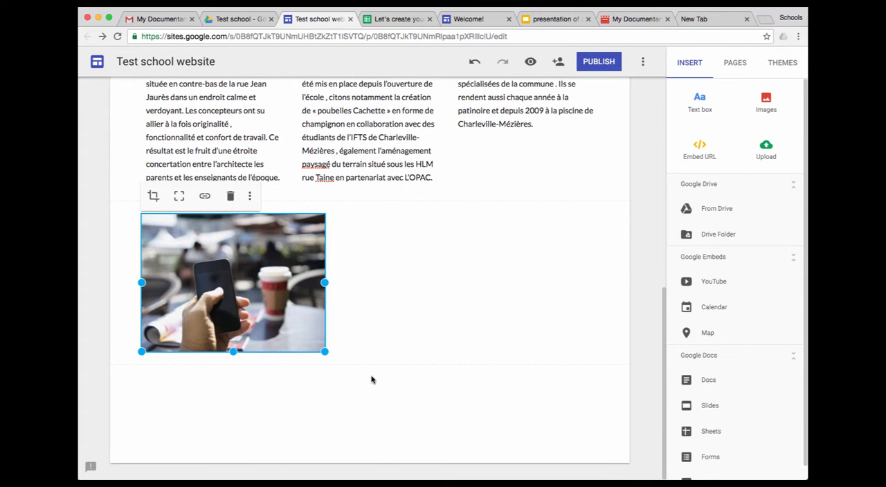
pyautogui.doubleClick(464, 289)
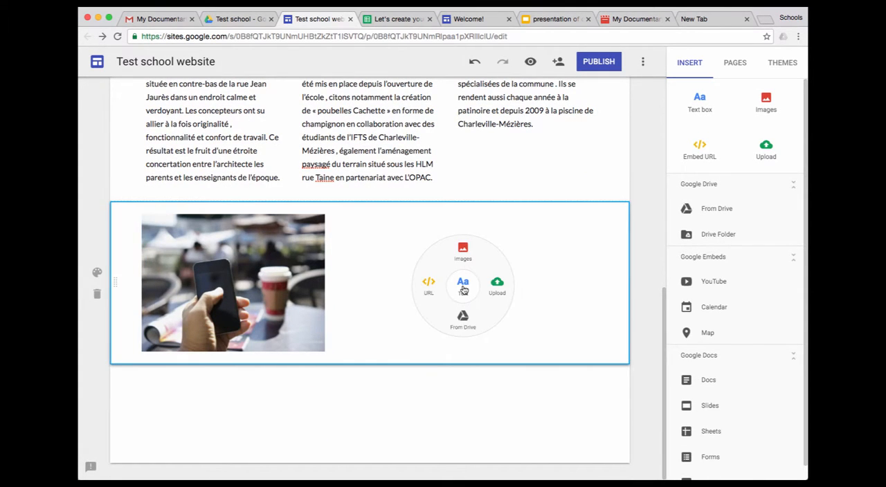
pyautogui.click(464, 290)
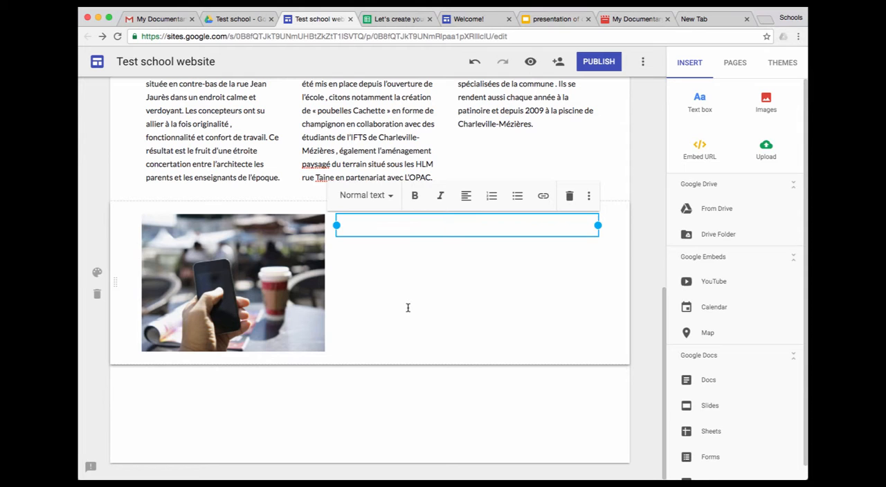
# Publish the site at the location testsite, open to anyone on the web and allowed to appear in search results
pyautogui.scroll(10, 408, 307)
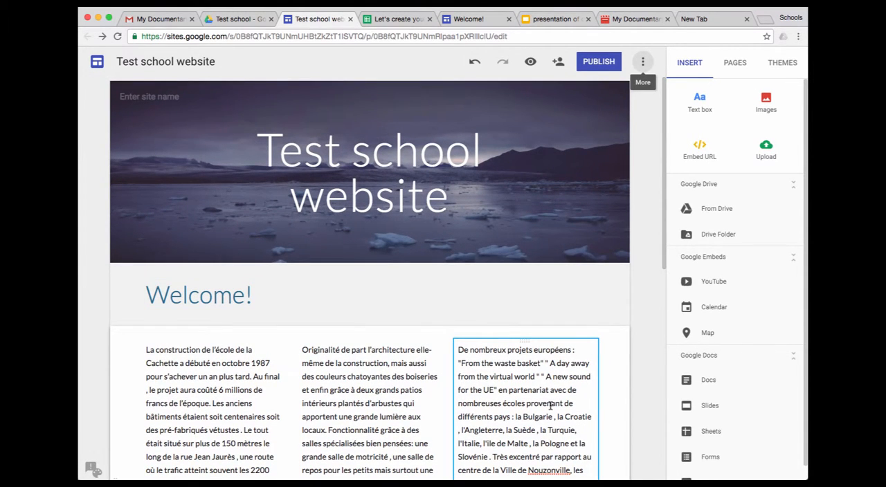
pyautogui.click(600, 63)
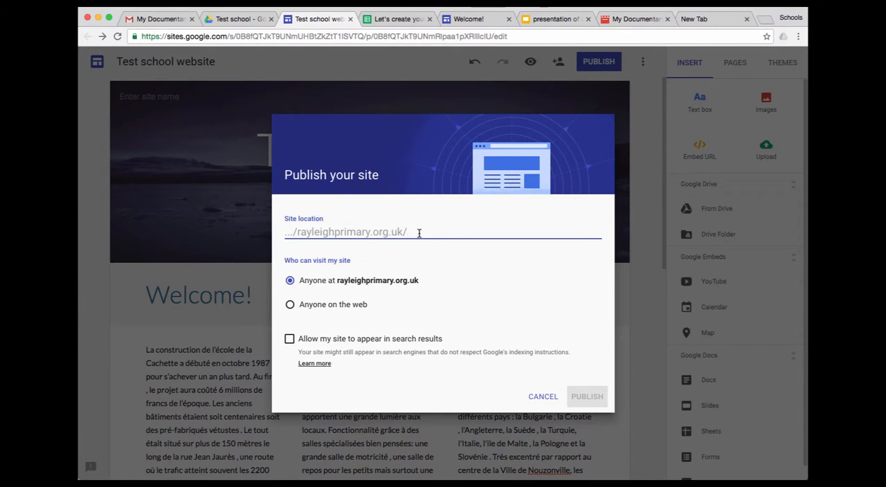
pyautogui.write('testsite')
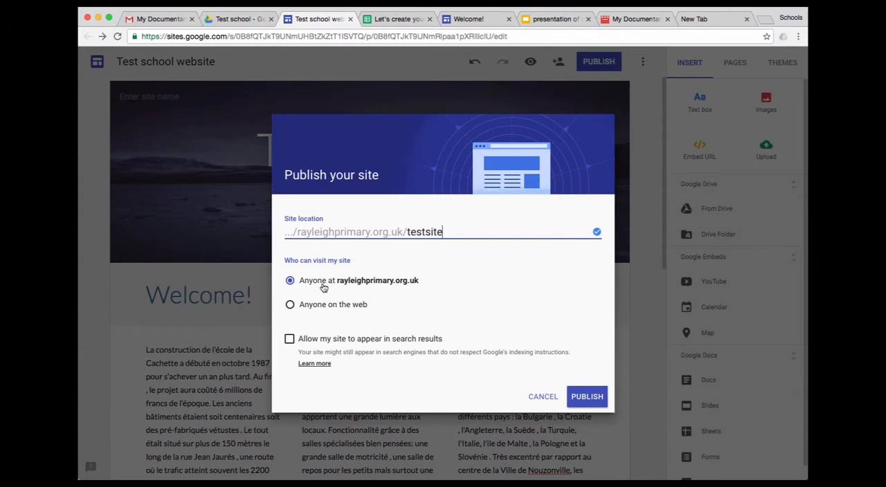
pyautogui.click(291, 306)
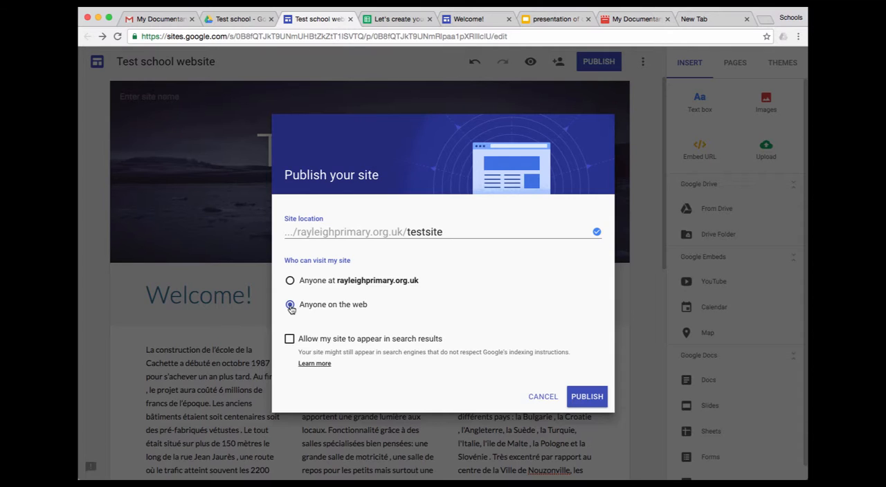
pyautogui.click(289, 341)
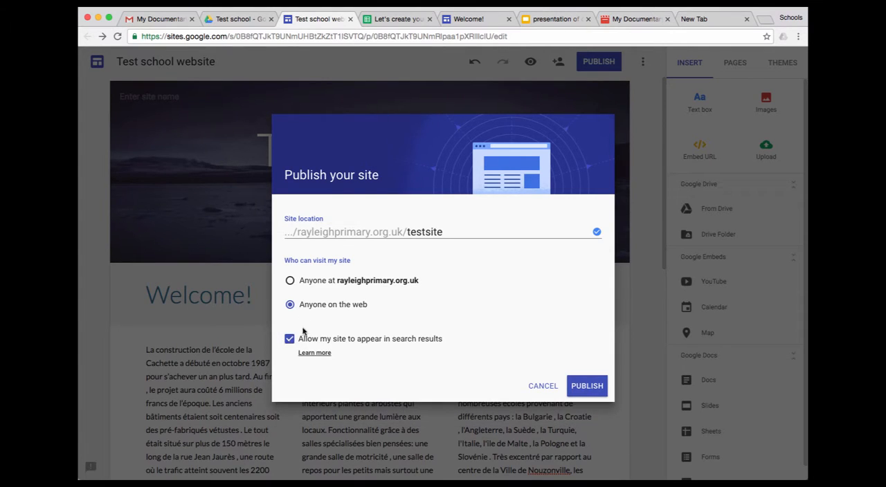
pyautogui.click(590, 386)
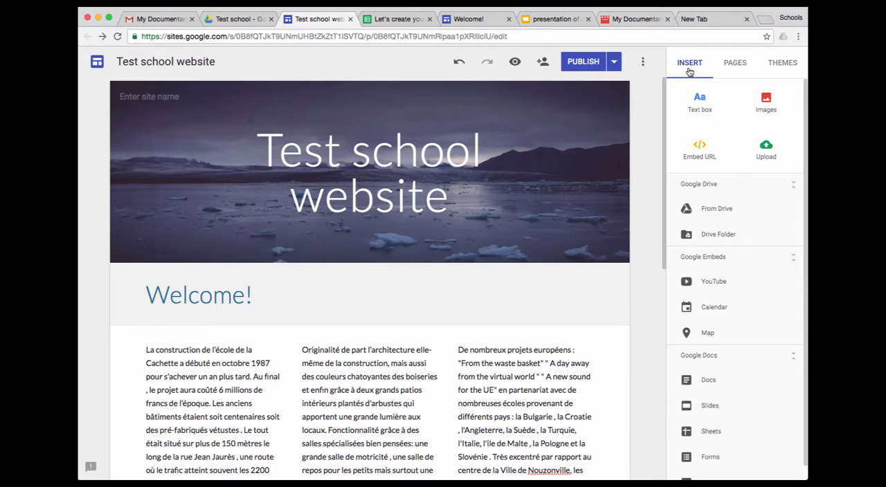
# Add a new page named "Second page" to the site
pyautogui.click(736, 64)
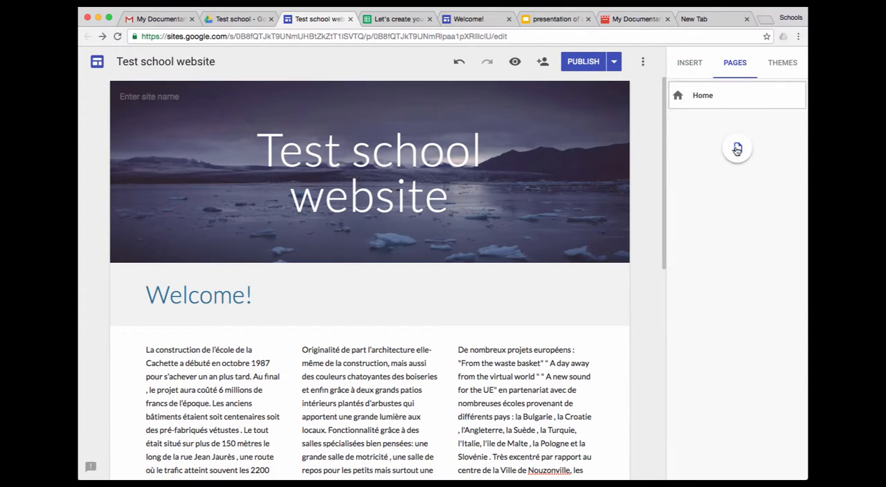
pyautogui.click(738, 151)
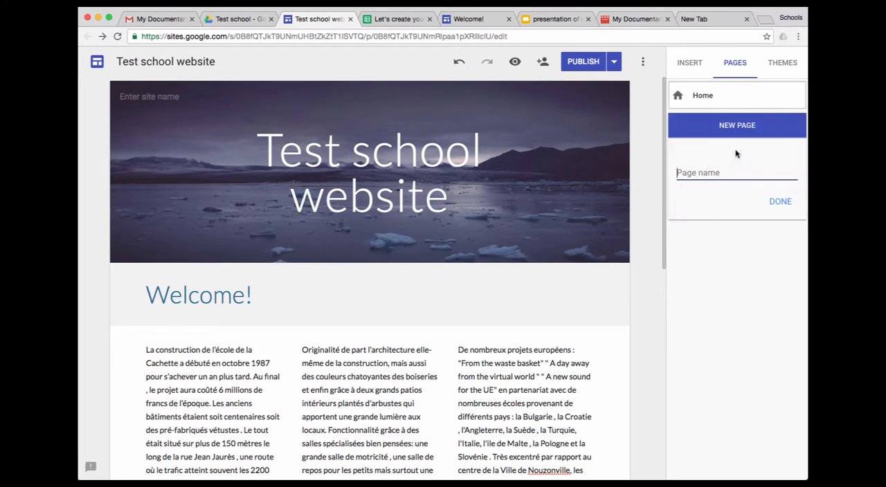
pyautogui.write('Second page')
pyautogui.click(780, 202)
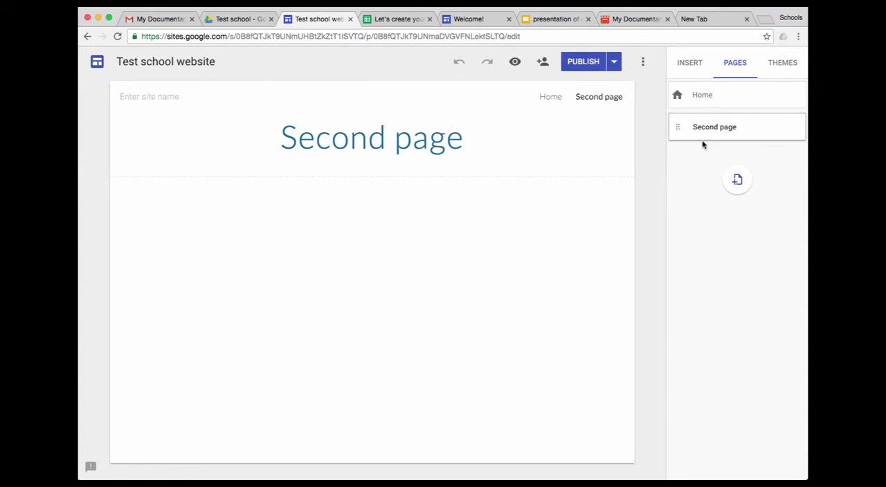
# Add a new page named "First section" and nest it as a subpage of Second page
pyautogui.click(739, 181)
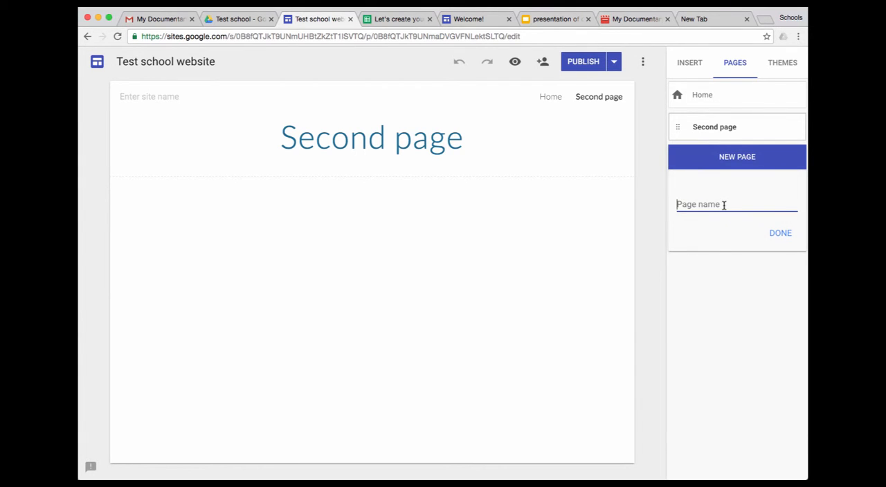
pyautogui.write('First section')
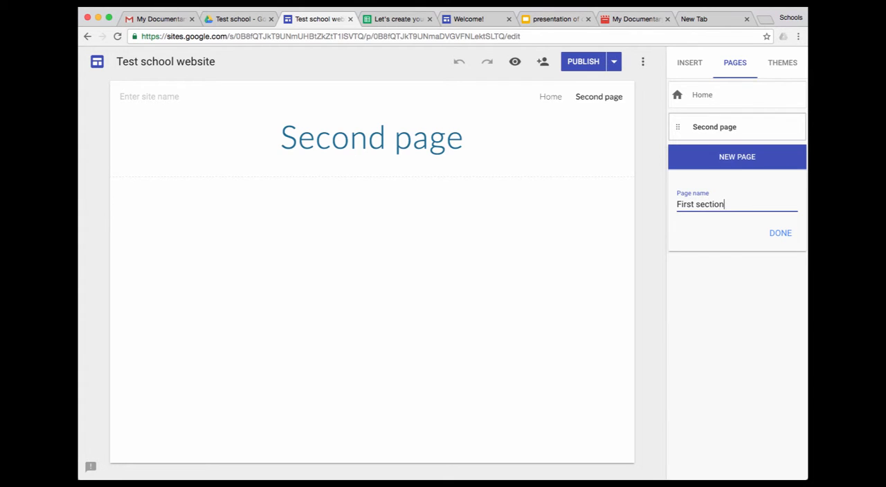
pyautogui.press('Return')
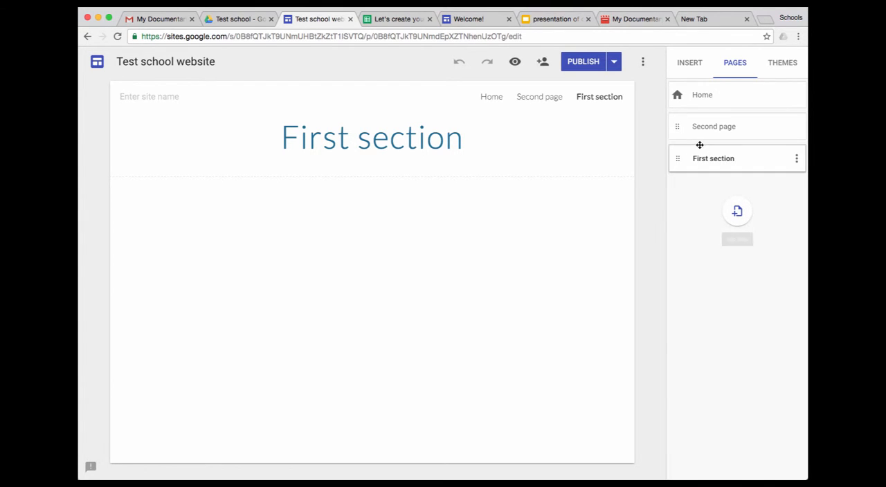
pyautogui.moveTo(678, 157); pyautogui.dragTo(698, 131)
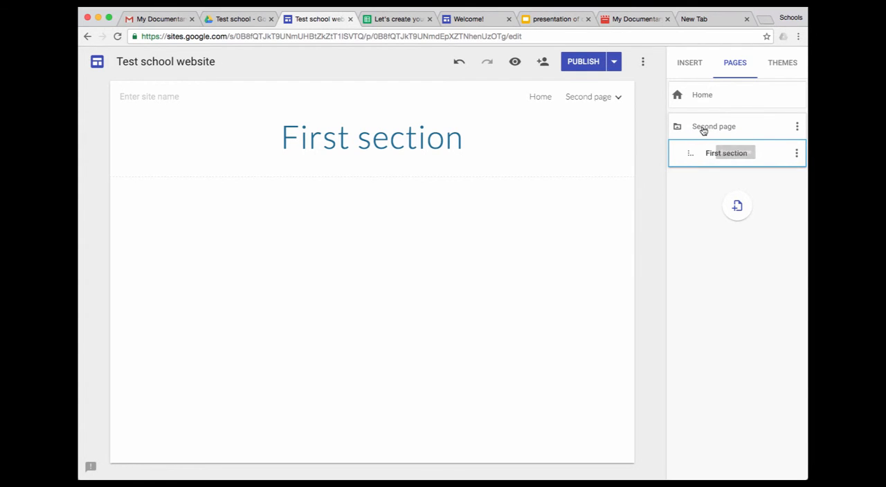
# Add a new page named "Second section" and nest it under Second page, below First section
pyautogui.click(738, 207)
pyautogui.write('Second sect')
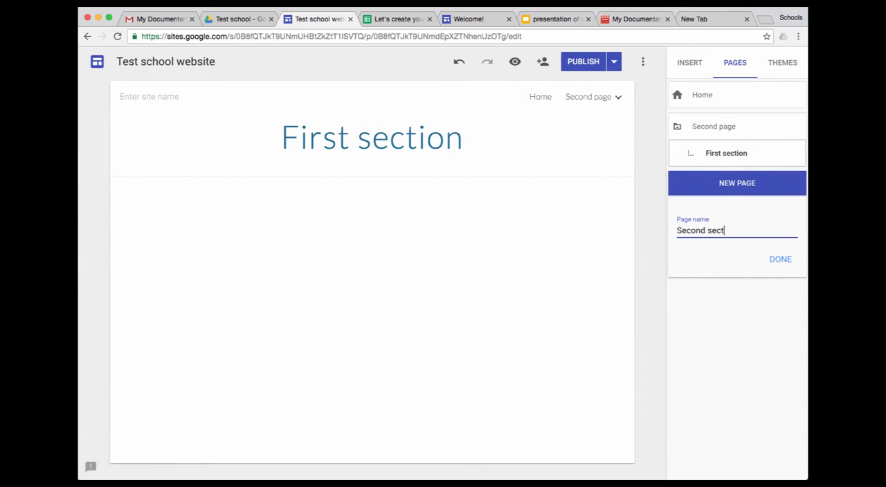
pyautogui.write('ion')
pyautogui.click(781, 259)
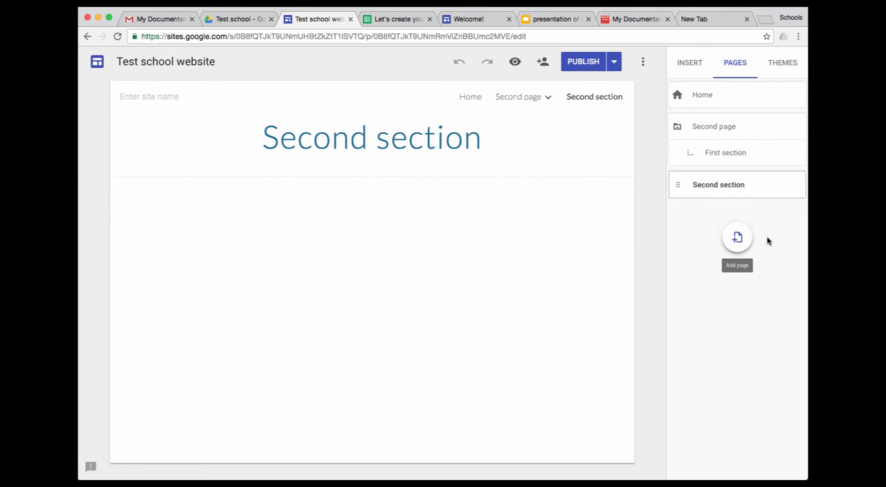
pyautogui.moveTo(681, 185); pyautogui.dragTo(692, 172)
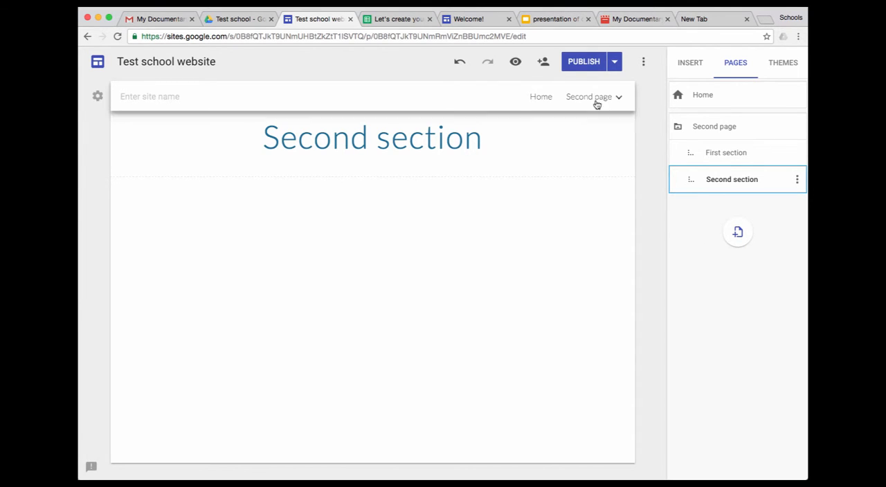
# Check the Second page entry in the site's navigation and go to the Home page
pyautogui.moveTo(593, 96)
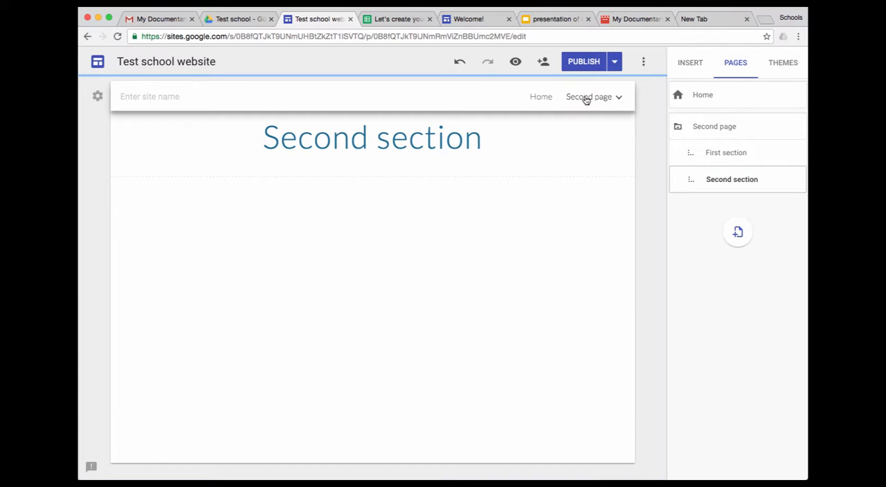
pyautogui.click(542, 97)
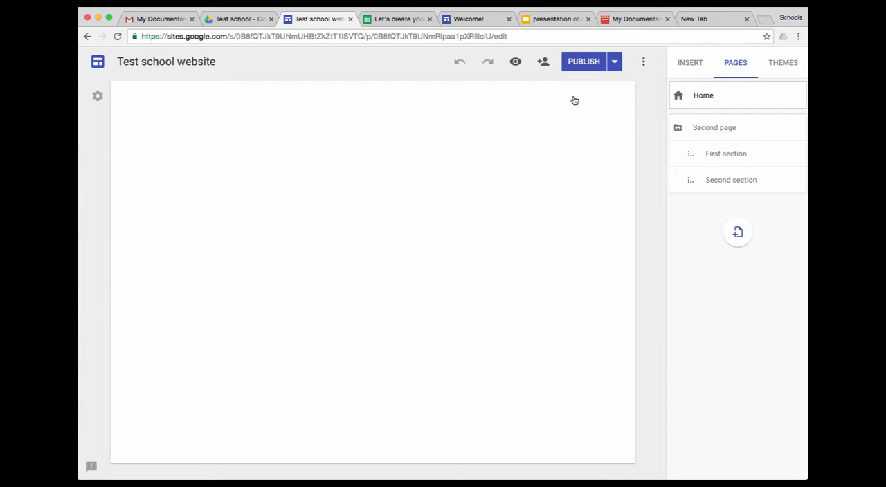
# Change the site's navigation mode to Side navigation
pyautogui.moveTo(572, 102)
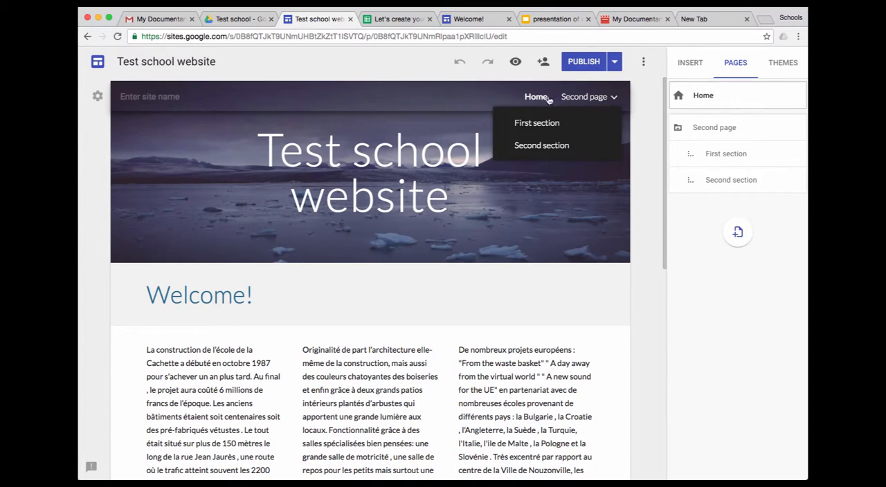
pyautogui.moveTo(612, 99)
pyautogui.click(98, 97)
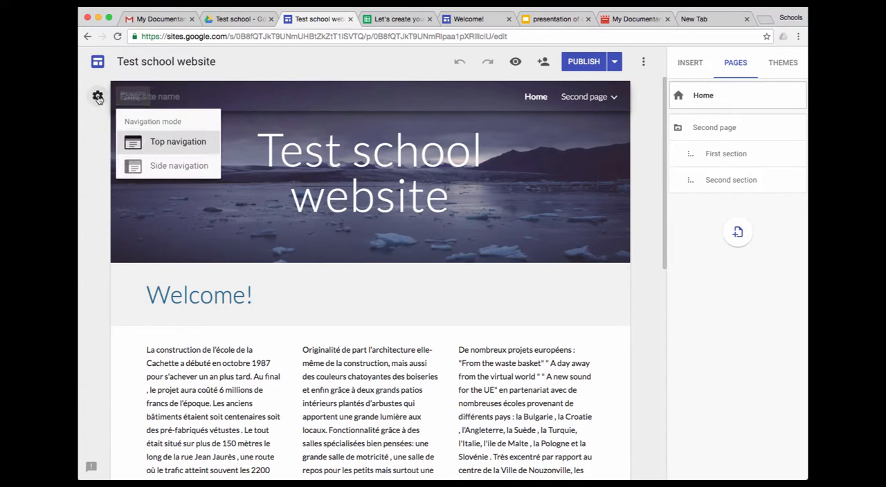
pyautogui.click(160, 167)
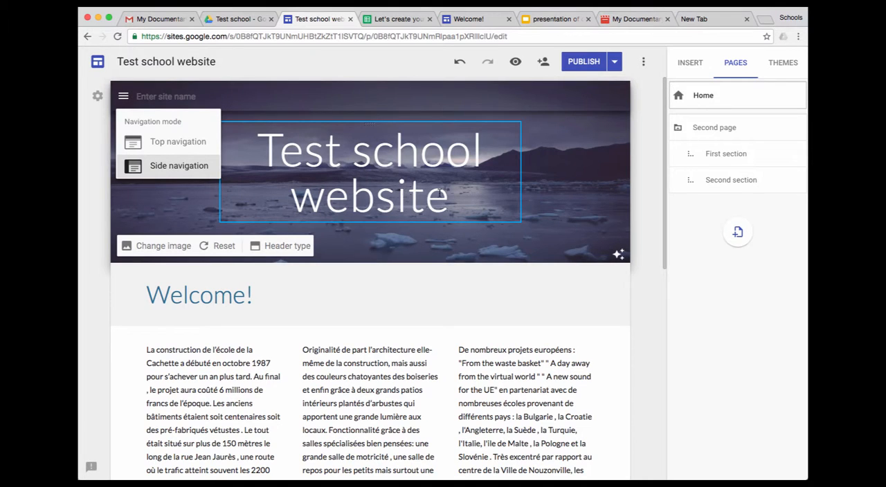
pyautogui.click(649, 301)
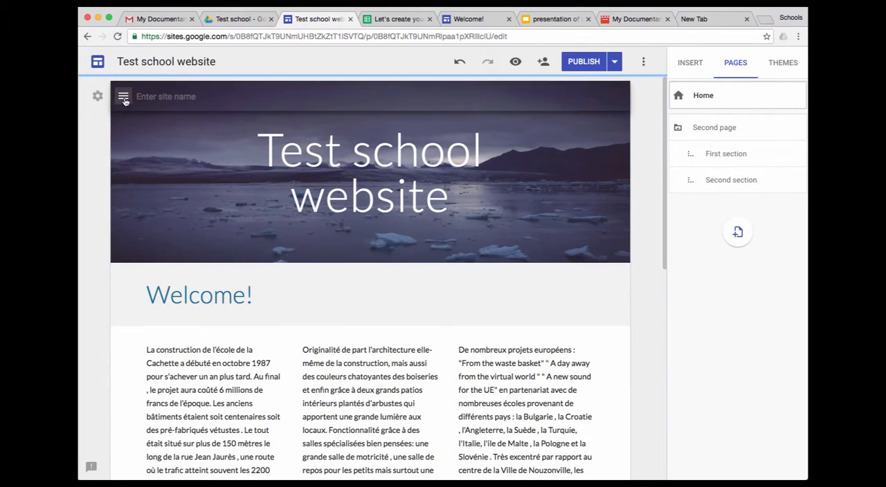
# Preview the site at desktop size, check the Home and Second page entries in its side navigation, and close the preview
pyautogui.click(516, 64)
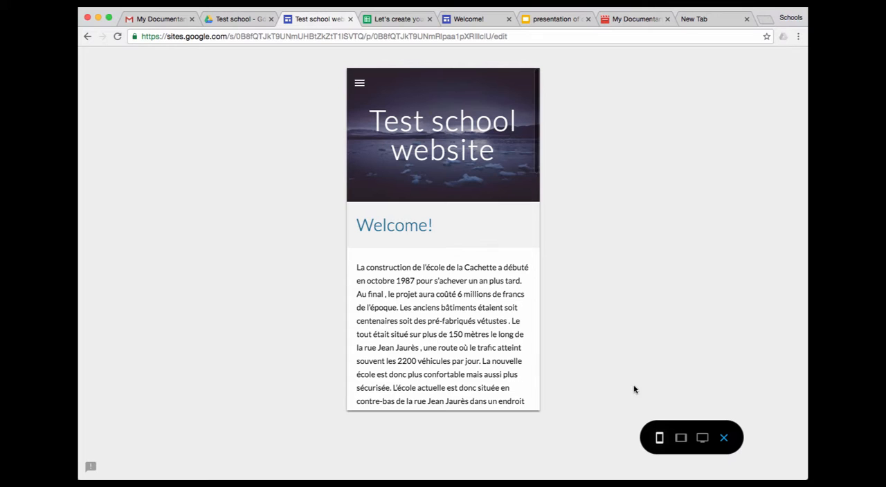
pyautogui.click(703, 438)
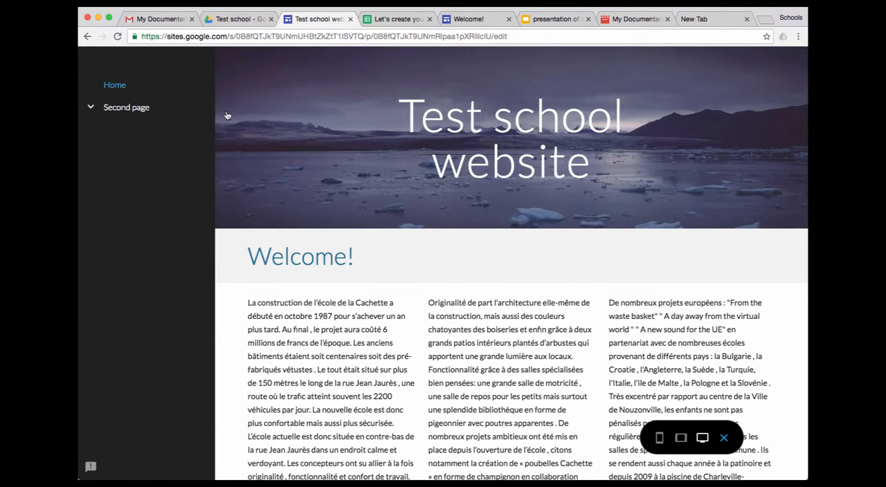
pyautogui.click(90, 109)
pyautogui.click(90, 109)
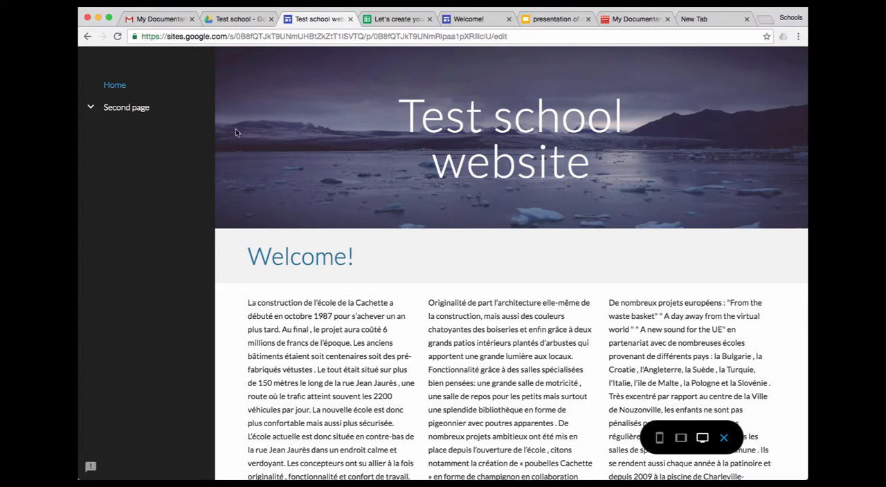
pyautogui.click(114, 85)
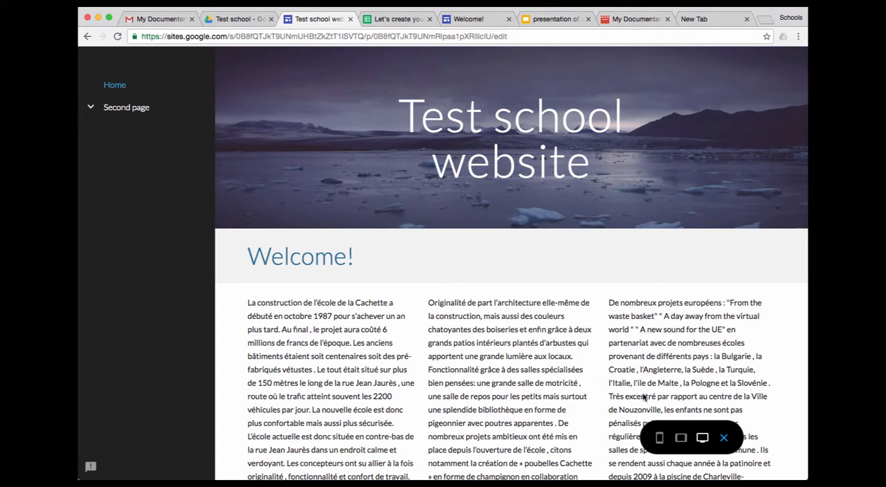
pyautogui.click(724, 438)
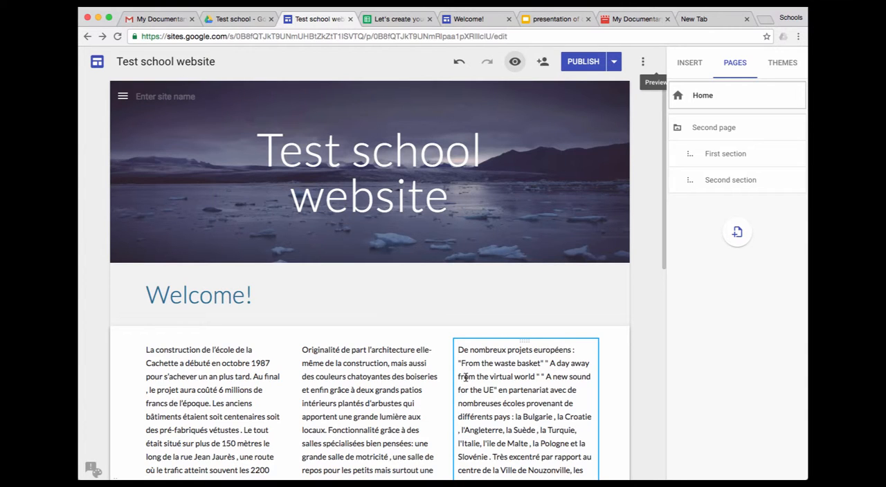
# Open Second page for editing and set its header type to Banner
pyautogui.click(715, 132)
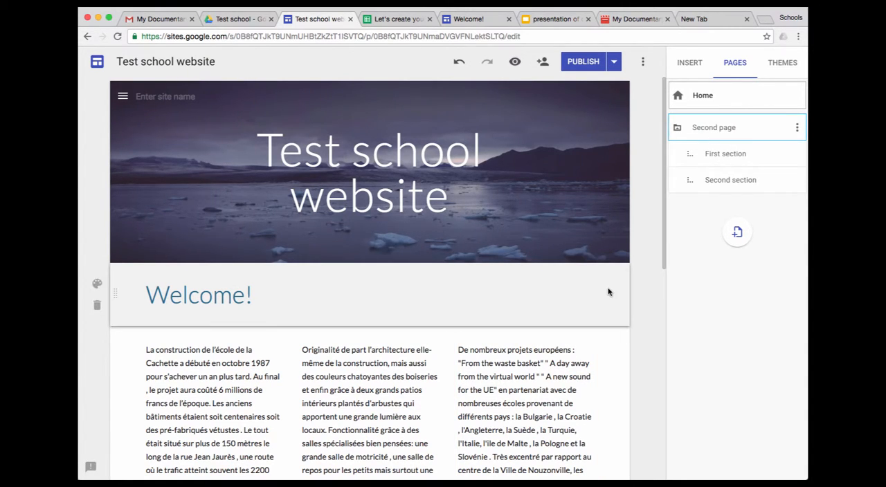
pyautogui.doubleClick(697, 131)
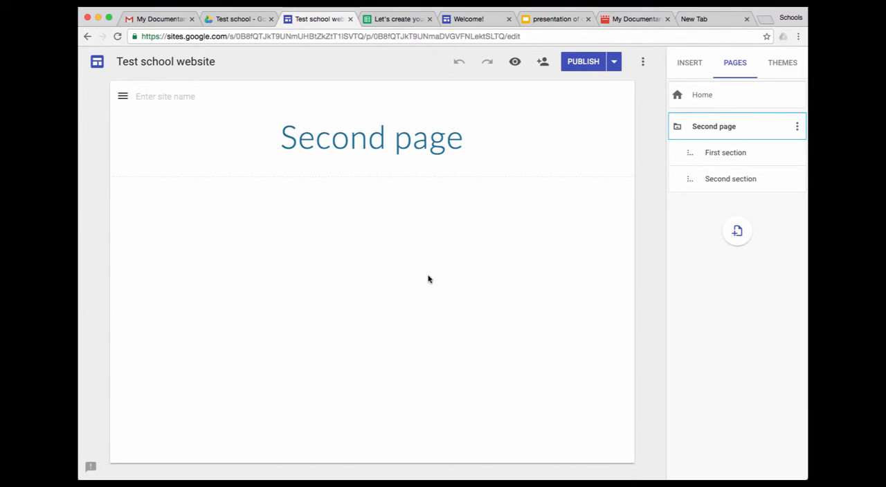
pyautogui.moveTo(208, 152)
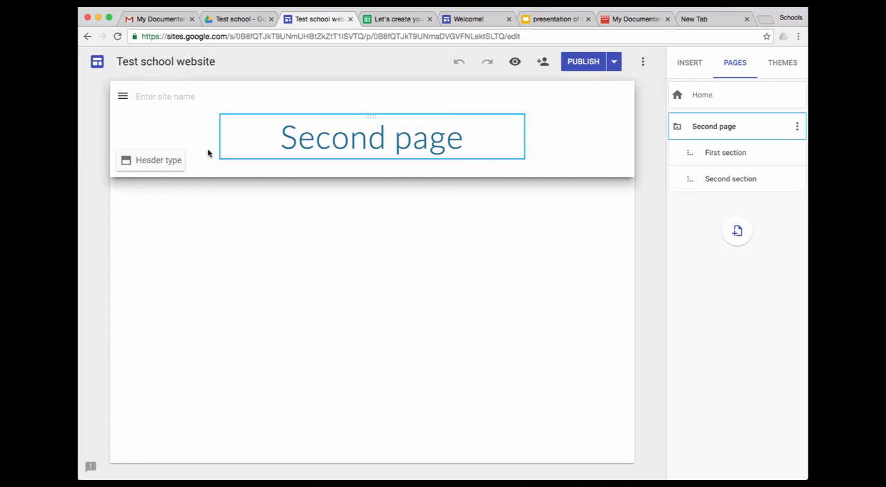
pyautogui.click(173, 161)
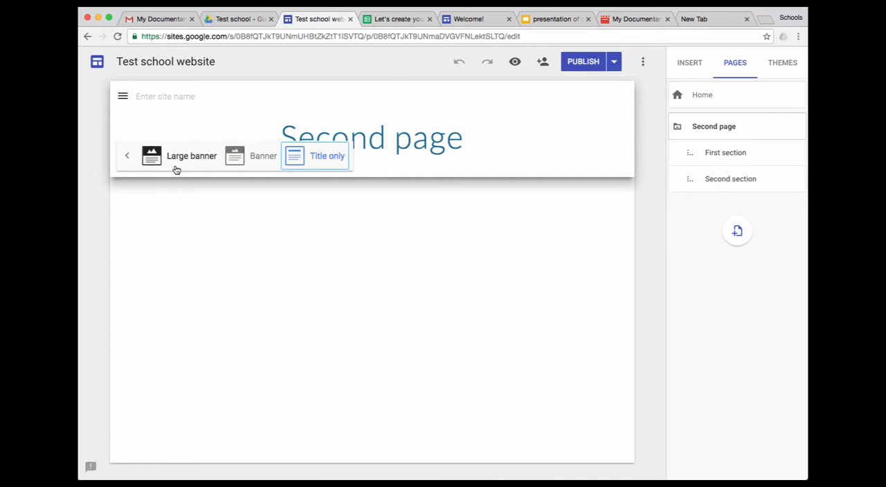
pyautogui.click(251, 158)
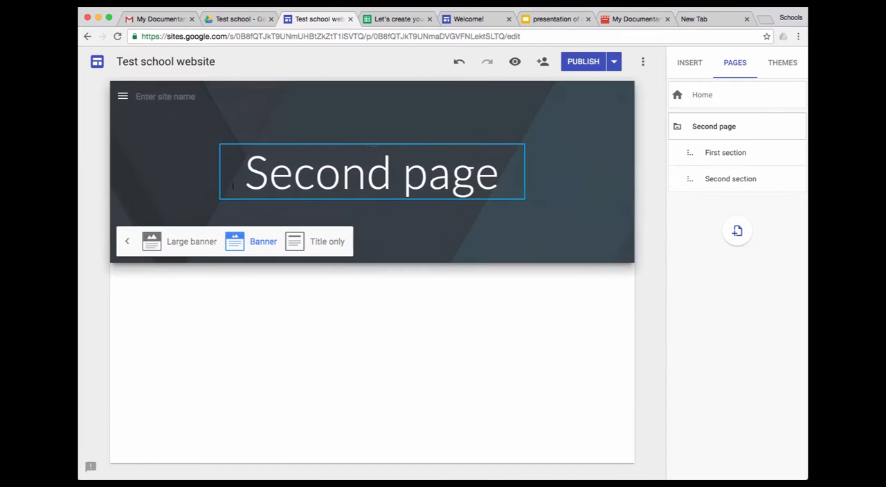
# Replace Second page's header image with the dark icy lake and mountains picture from the gallery
pyautogui.click(128, 243)
pyautogui.click(149, 246)
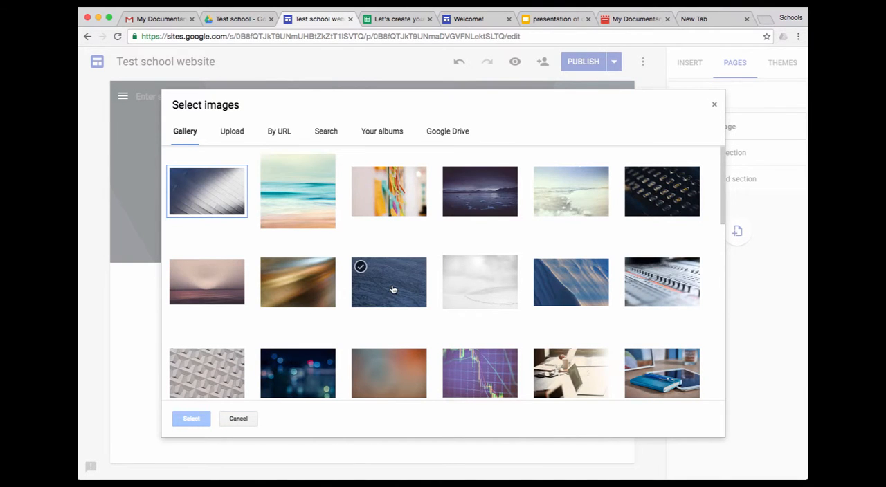
pyautogui.click(452, 176)
pyautogui.click(191, 419)
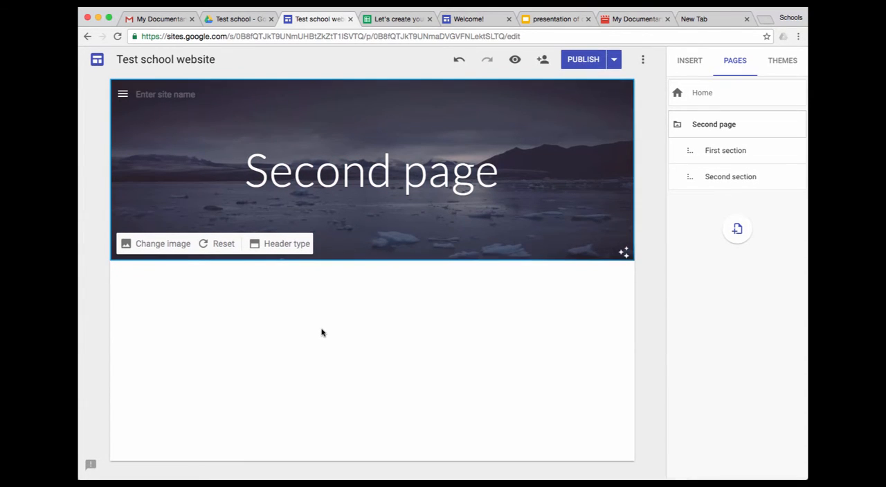
# Insert the PowerPoint file "presentation of country and department France.ppt" from Google Drive into Second page
pyautogui.click(689, 62)
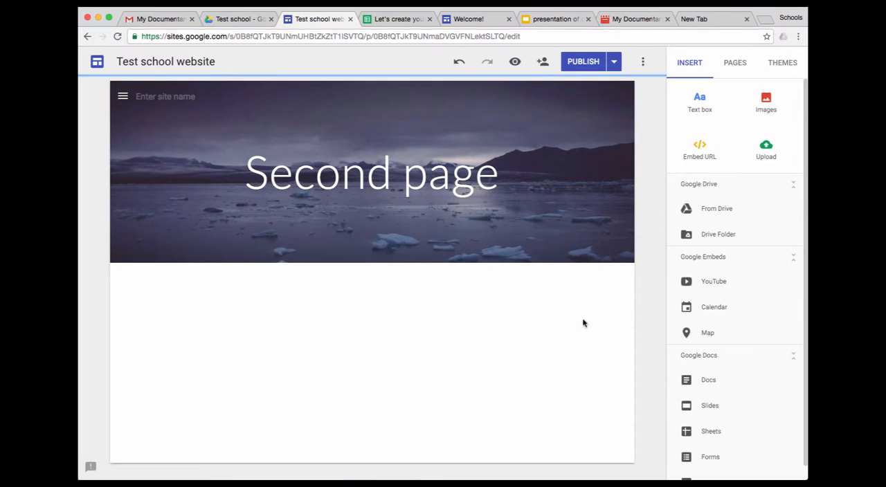
pyautogui.click(718, 212)
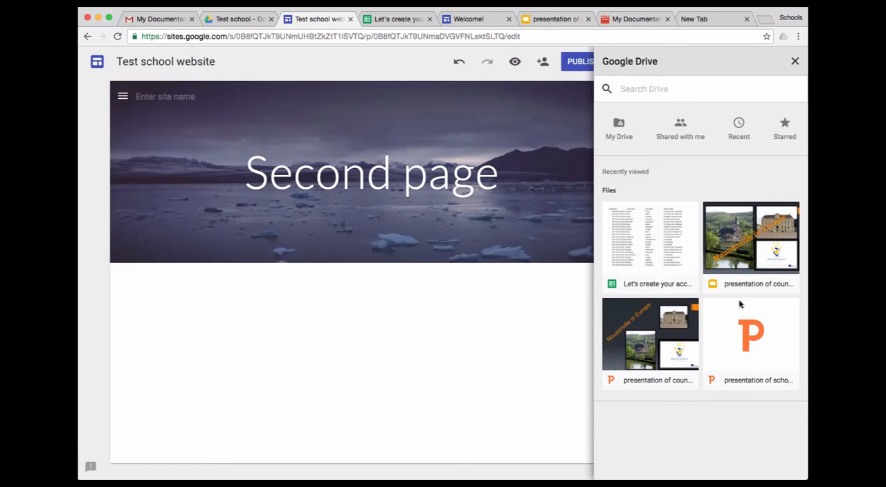
pyautogui.click(637, 353)
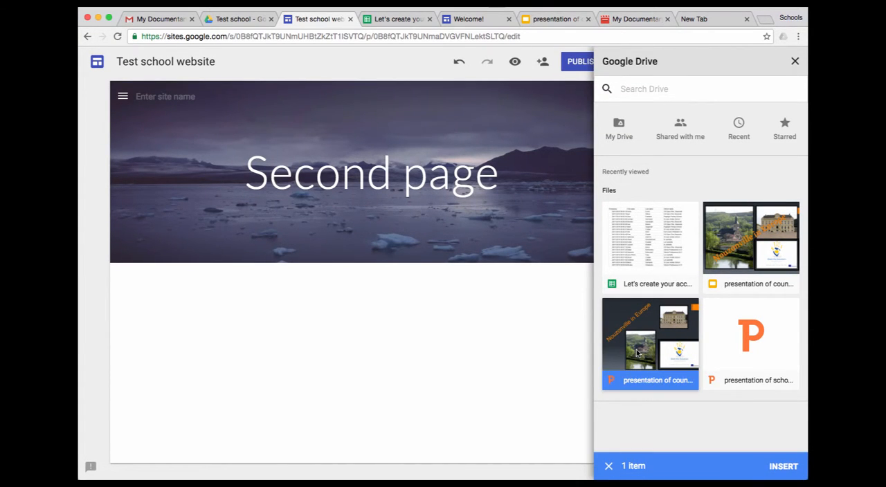
pyautogui.click(785, 468)
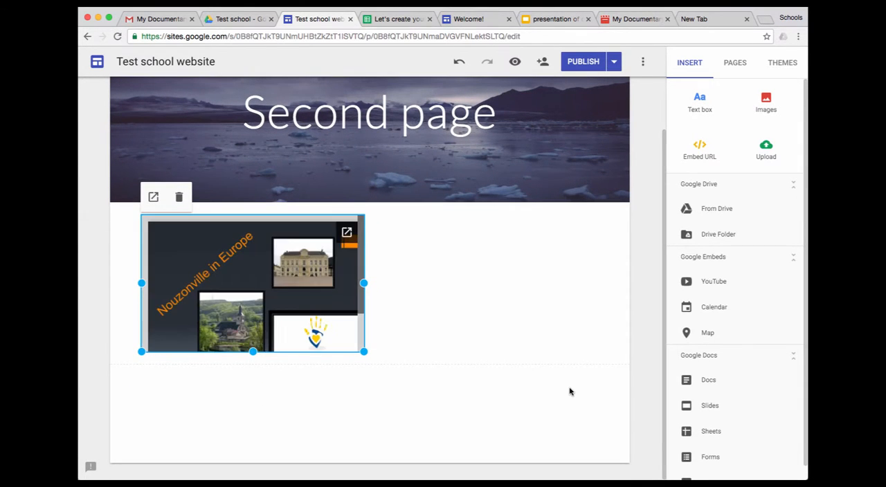
# Enlarge the embedded presentation until the whole first slide fits in height, and centre it on Second page
pyautogui.moveTo(363, 352); pyautogui.dragTo(553, 457)
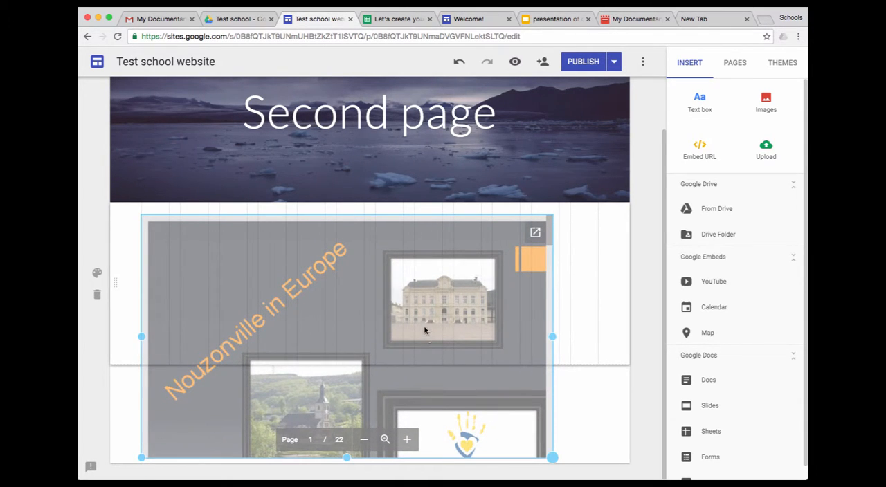
pyautogui.scroll(-3, 598, 337)
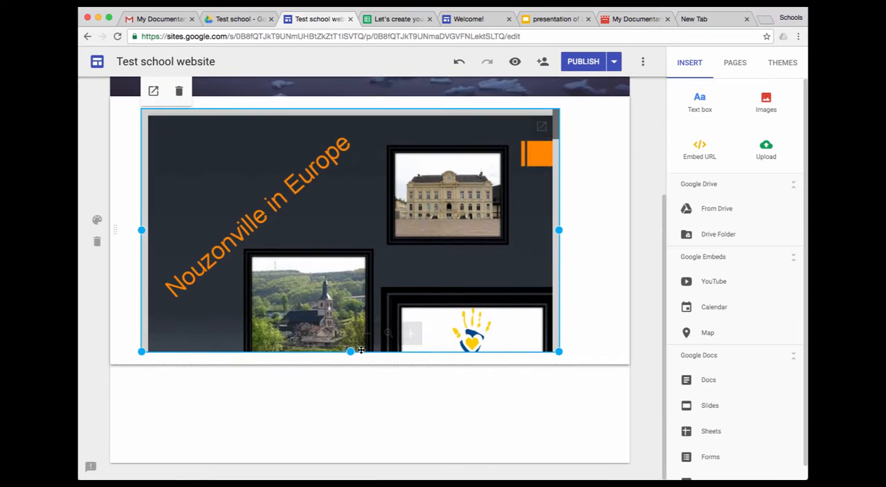
pyautogui.moveTo(350, 352); pyautogui.dragTo(332, 454)
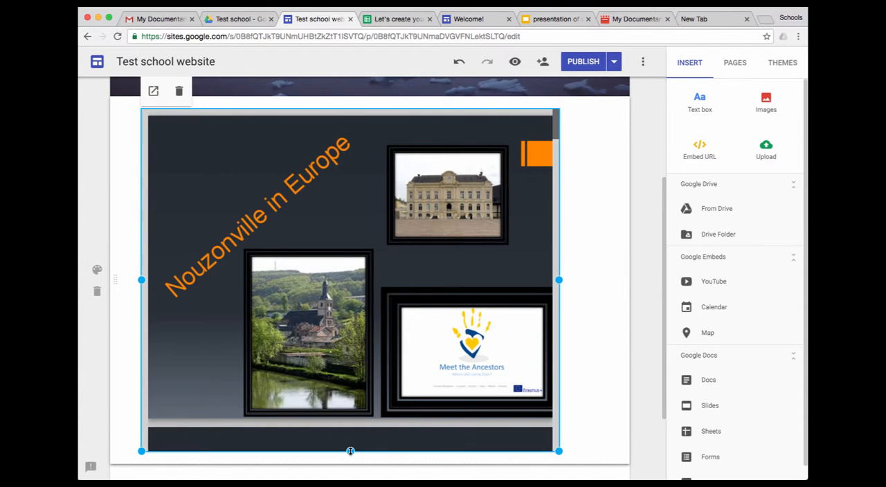
pyautogui.moveTo(350, 451); pyautogui.dragTo(352, 424)
pyautogui.scroll(-2, 444, 290)
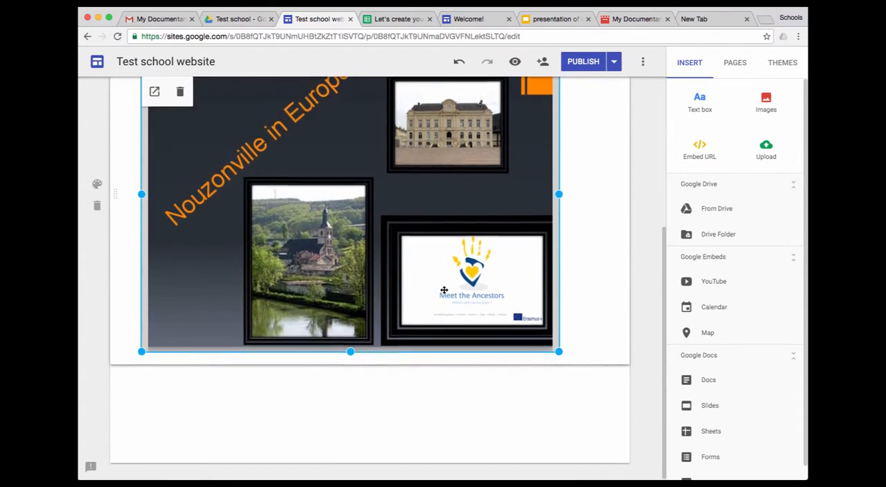
pyautogui.scroll(4, 444, 290)
pyautogui.click(583, 223)
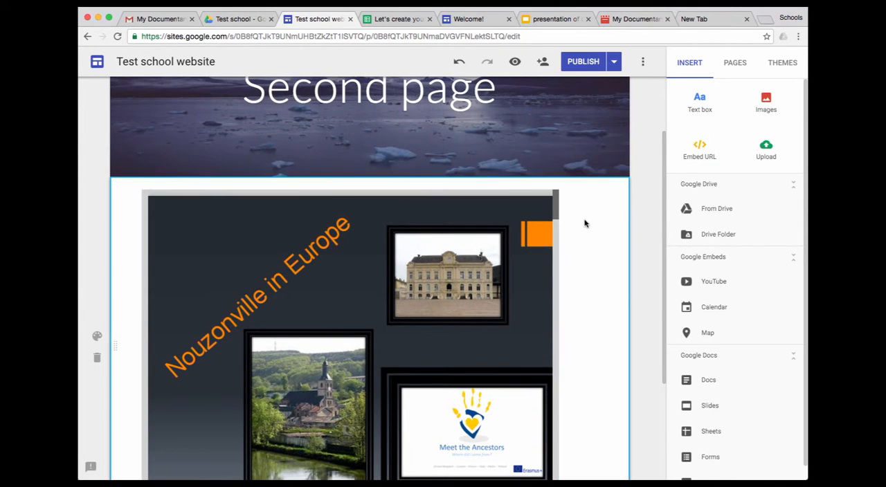
pyautogui.moveTo(558, 220); pyautogui.dragTo(308, 222)
pyautogui.moveTo(368, 256); pyautogui.dragTo(386, 256)
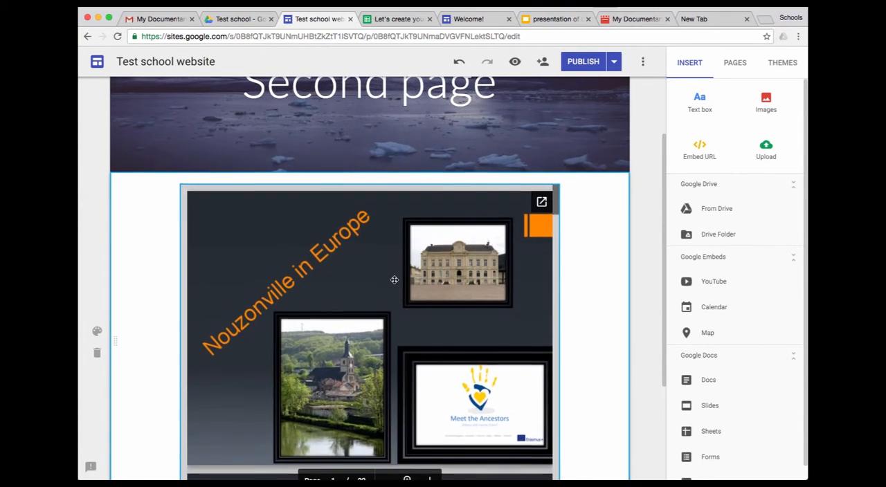
# Delete the embedded PowerPoint presentation from Second page
pyautogui.scroll(-2, 393, 279)
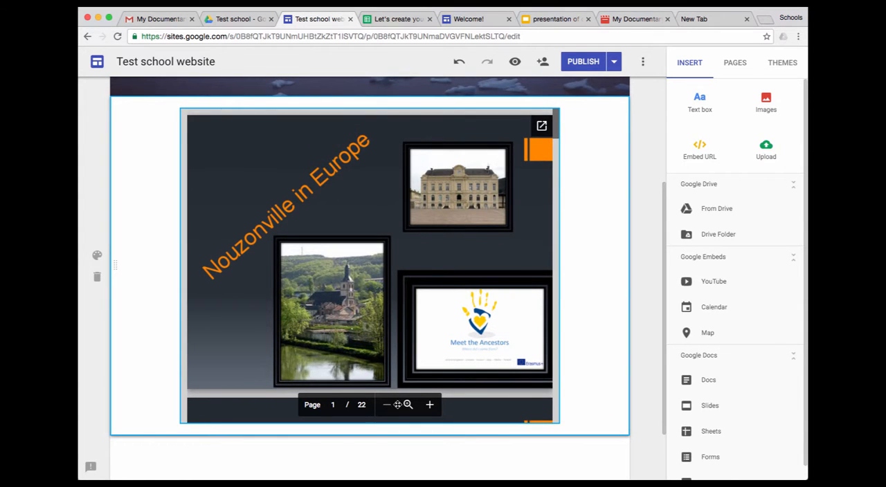
pyautogui.scroll(-2, 359, 295)
pyautogui.scroll(4, 360, 294)
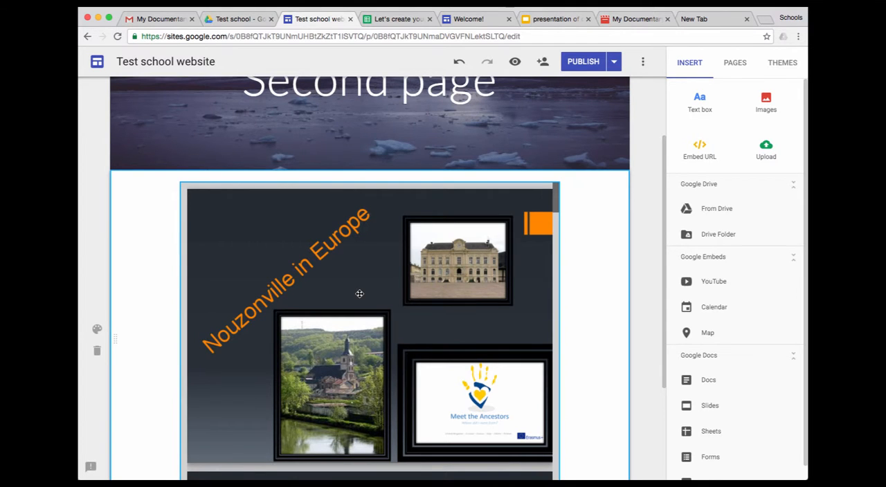
pyautogui.click(449, 280)
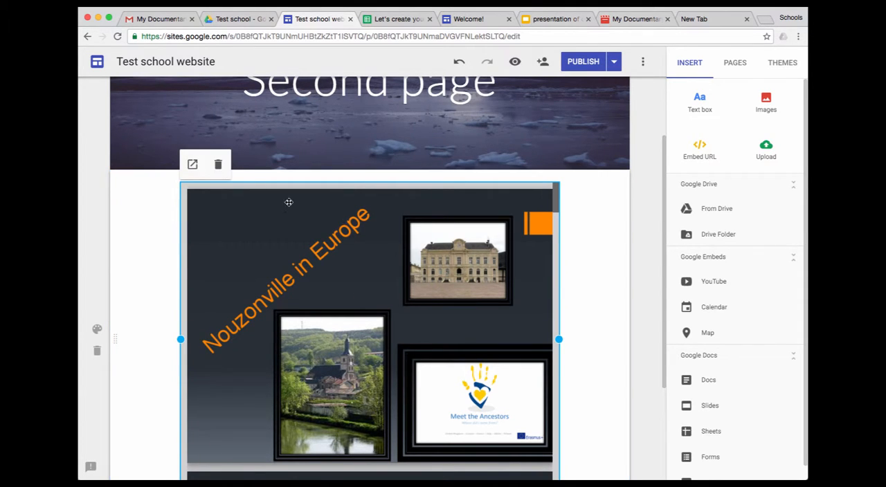
pyautogui.click(218, 165)
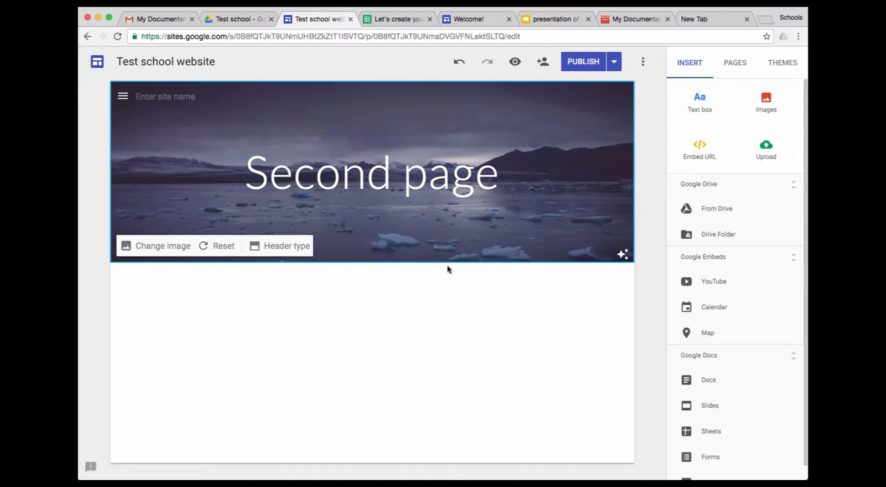
# Switch to Google Drive and examine the presentations in the Ecole la Cachette folder and the apps available for opening the 30 MB PowerPoint file
pyautogui.click(234, 20)
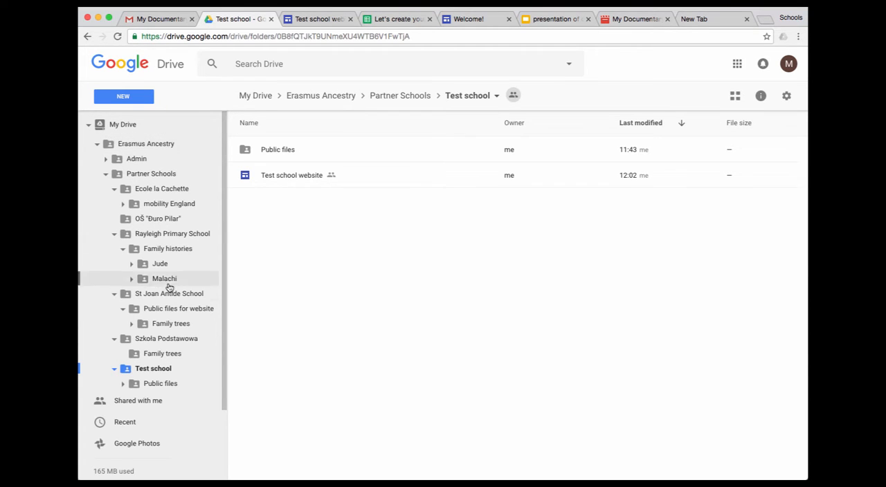
pyautogui.click(162, 190)
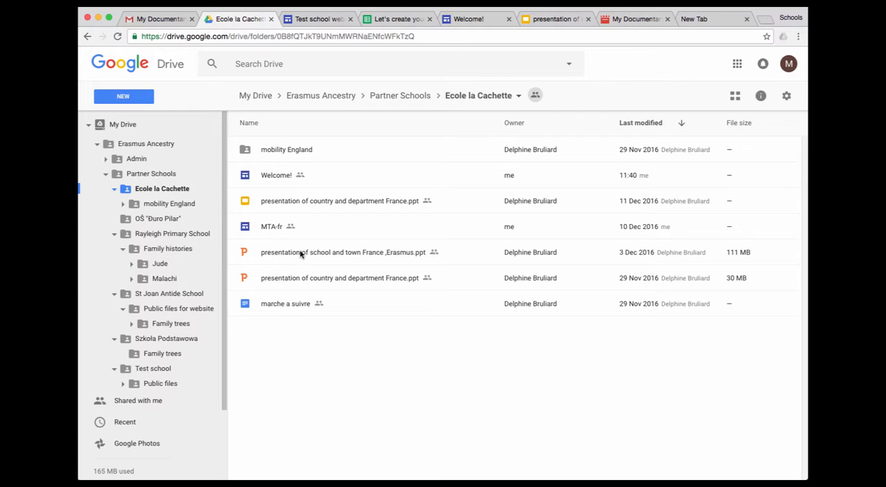
pyautogui.click(301, 254)
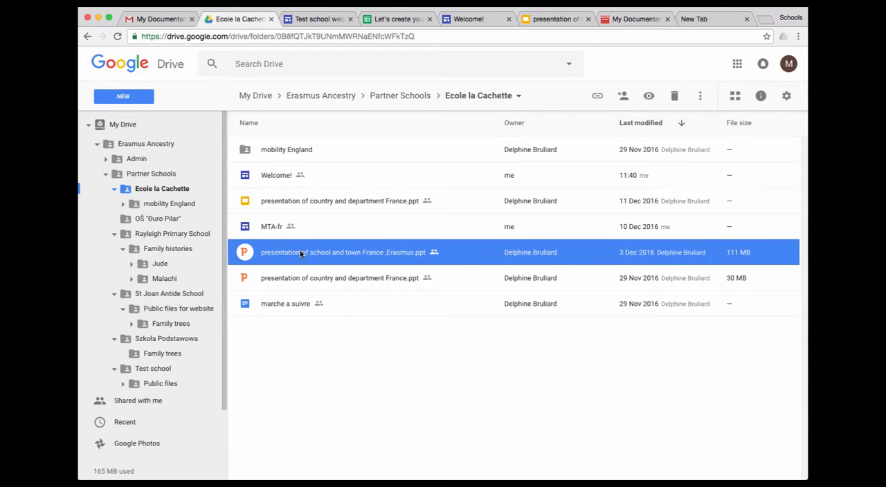
pyautogui.rightClick(330, 279)
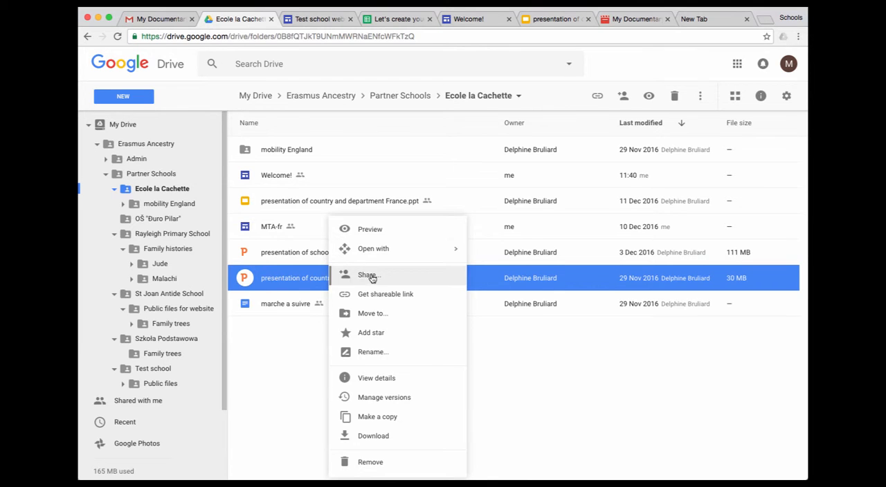
pyautogui.moveTo(388, 252)
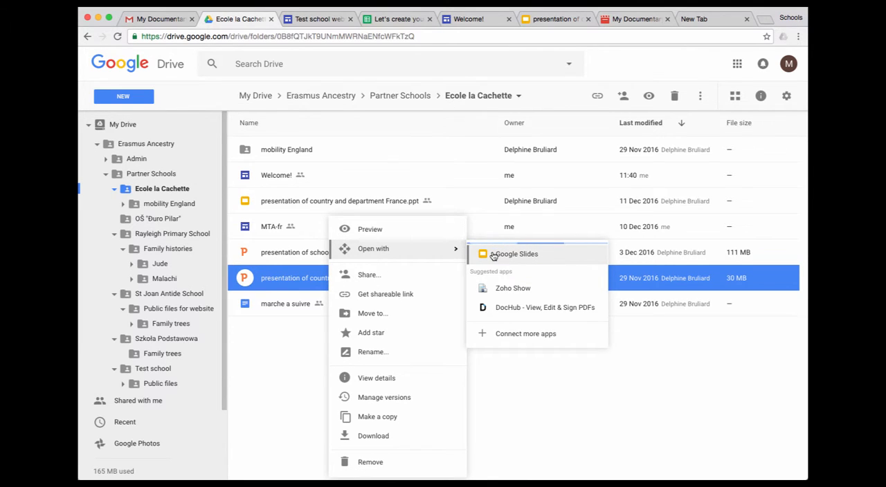
pyautogui.click(321, 353)
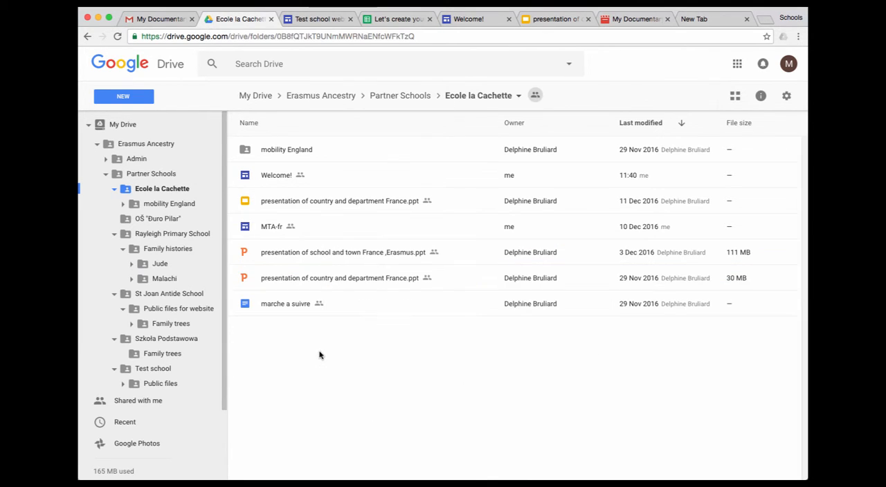
pyautogui.click(300, 204)
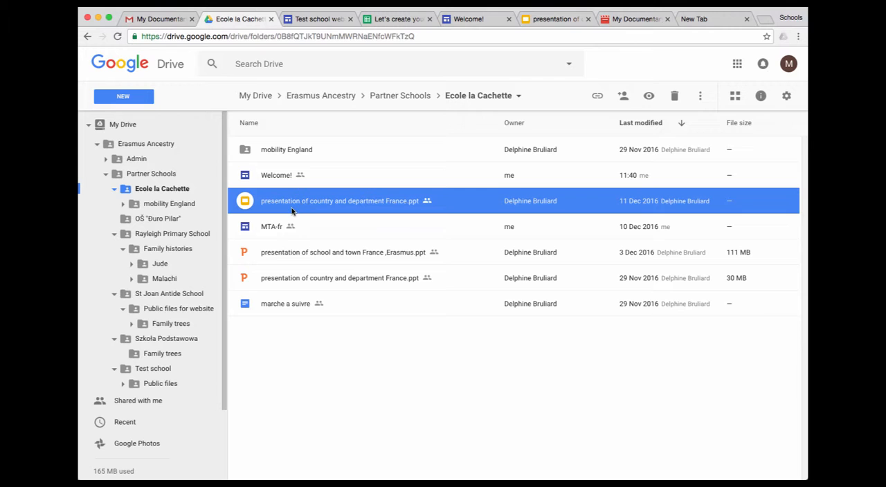
# Back in Google Sites, insert the Google Slides version of "presentation of country and department France.ppt" from Drive into Second page
pyautogui.click(305, 19)
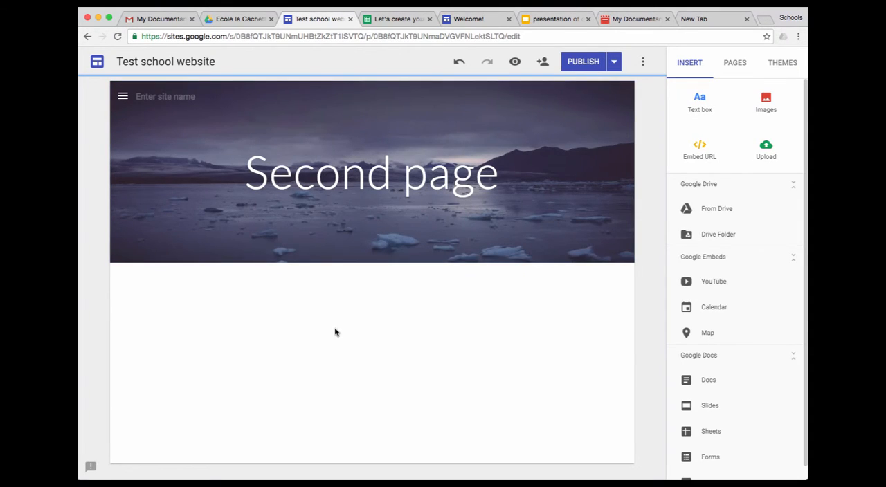
pyautogui.click(711, 211)
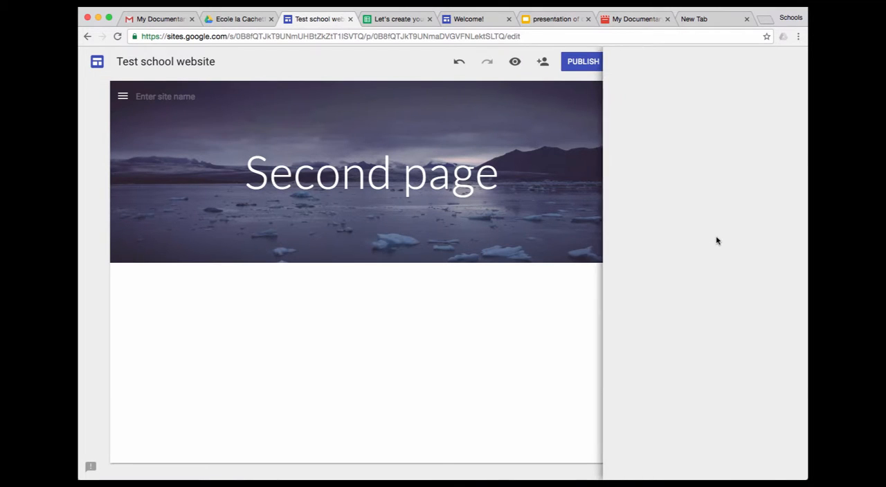
pyautogui.click(750, 264)
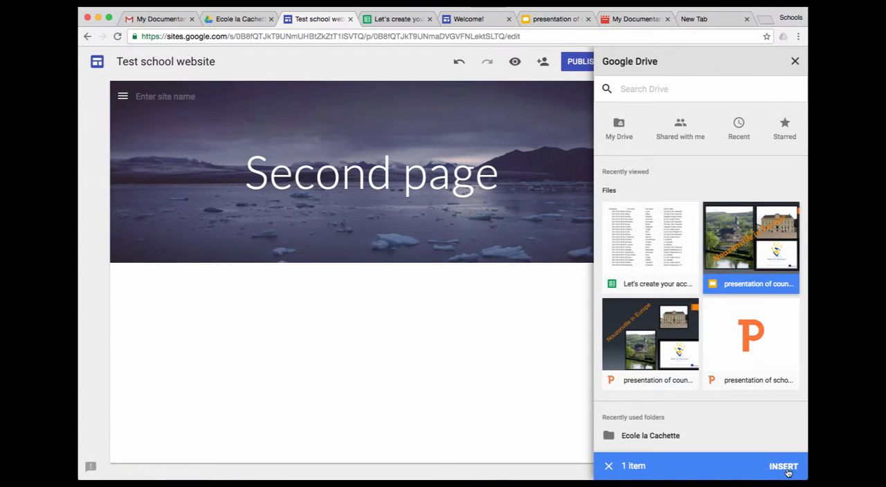
pyautogui.click(785, 469)
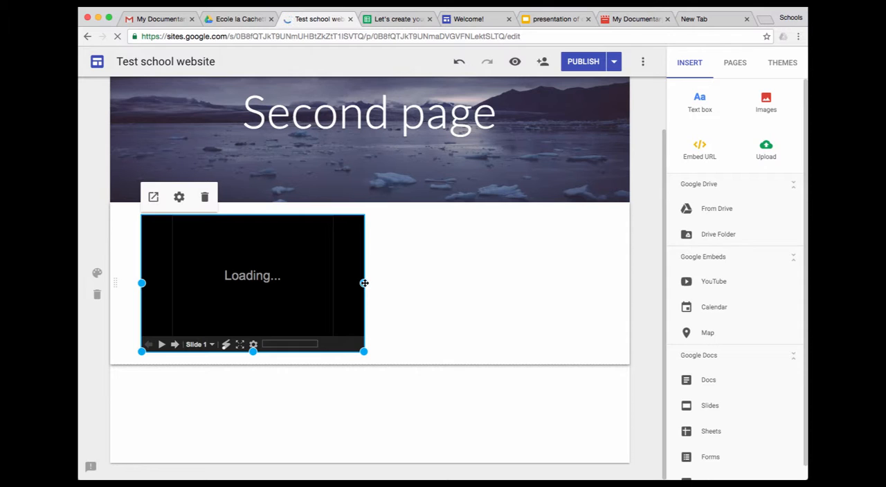
# Widen the embedded Slides presentation, centre it on Second page and extend its height to show the full slide
pyautogui.moveTo(364, 283); pyautogui.dragTo(558, 298)
pyautogui.moveTo(371, 291)
pyautogui.mouseDown()
pyautogui.moveTo(382, 291)
pyautogui.moveTo(376, 290)
pyautogui.mouseUp()
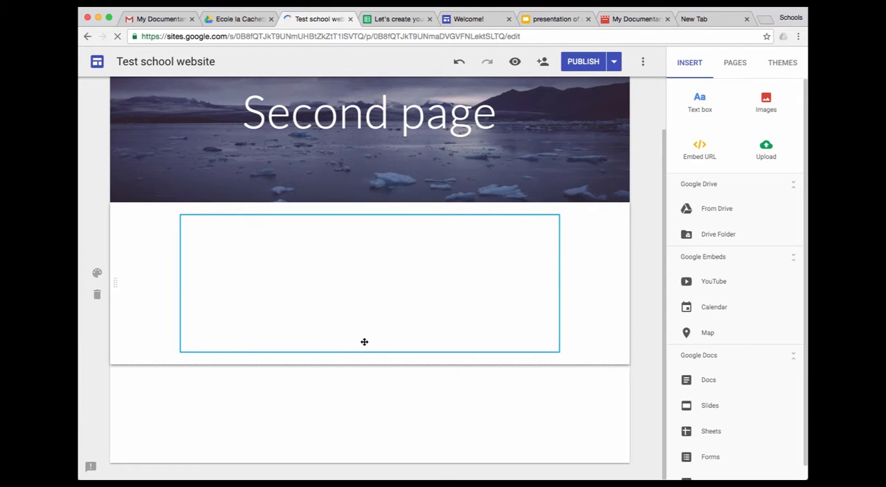
pyautogui.moveTo(377, 406); pyautogui.dragTo(377, 464)
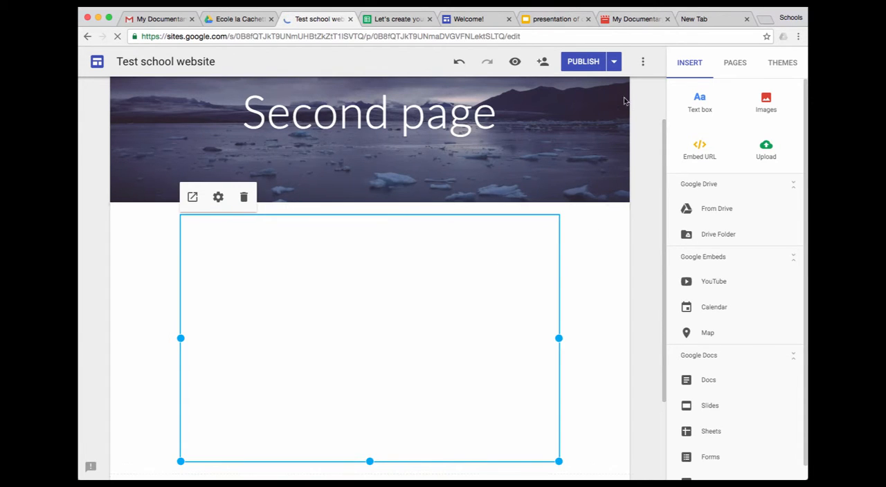
# Preview Second page and page through the embedded presentation up to slide 5
pyautogui.click(517, 64)
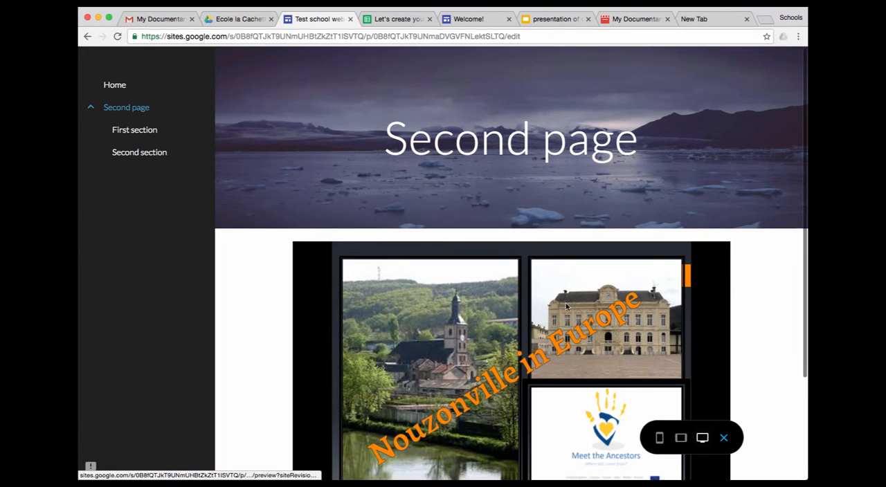
pyautogui.scroll(-3, 763, 303)
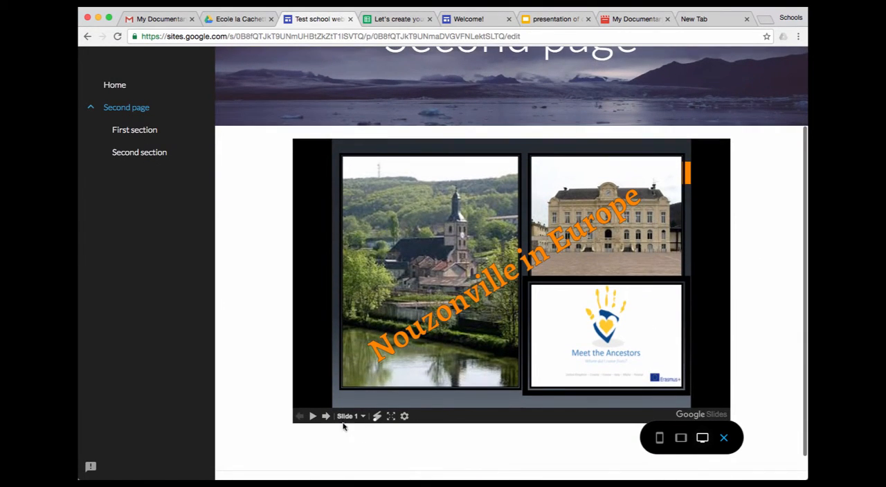
pyautogui.click(326, 415)
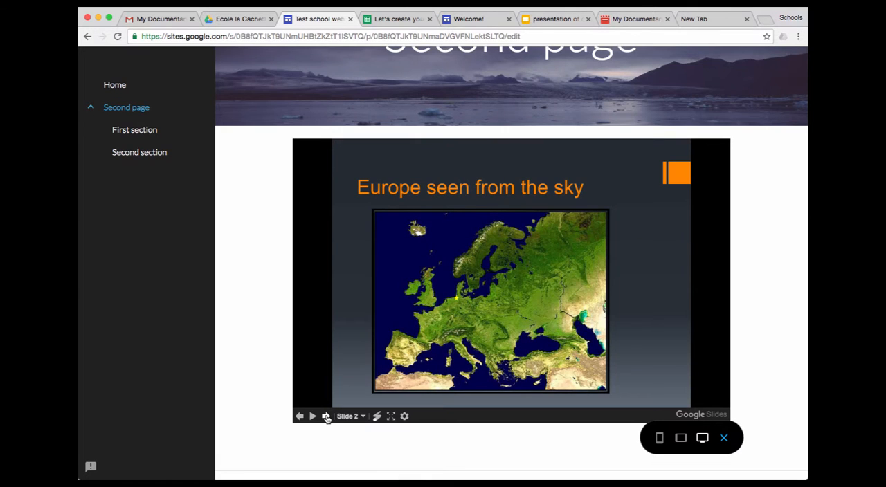
pyautogui.click(326, 415)
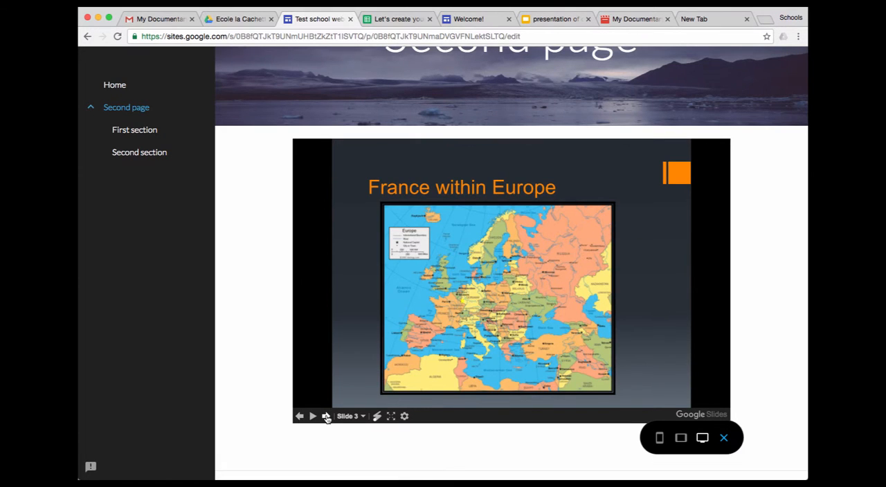
pyautogui.click(326, 415)
pyautogui.click(326, 415)
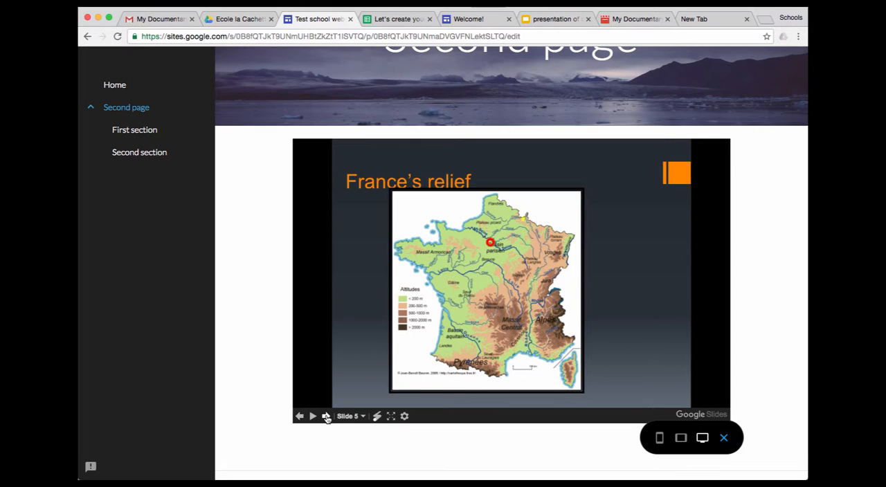
pyautogui.scroll(3, 326, 418)
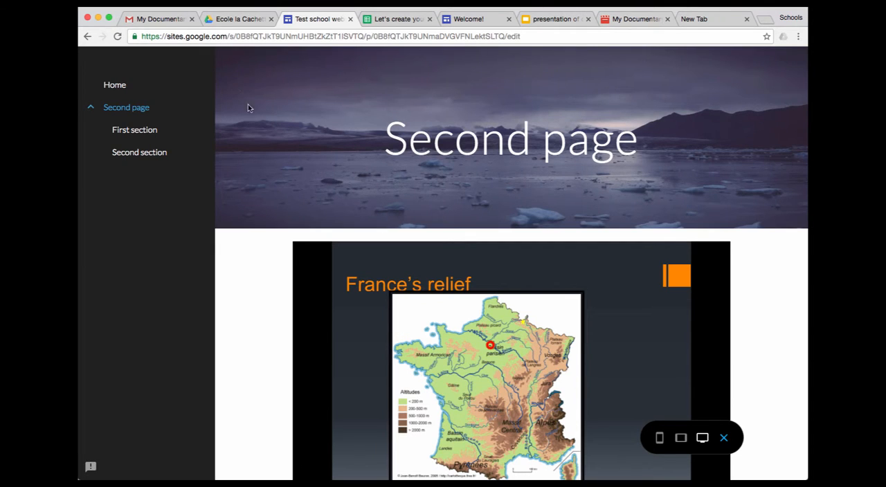
# In Google Drive, open the advanced sharing settings of the recent Google Slides file "presentation of country and department France.ppt"
pyautogui.click(239, 20)
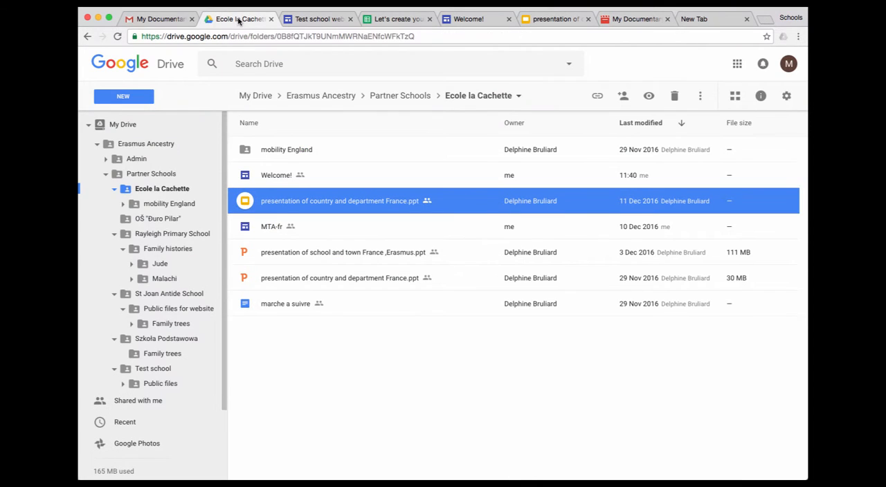
pyautogui.rightClick(269, 201)
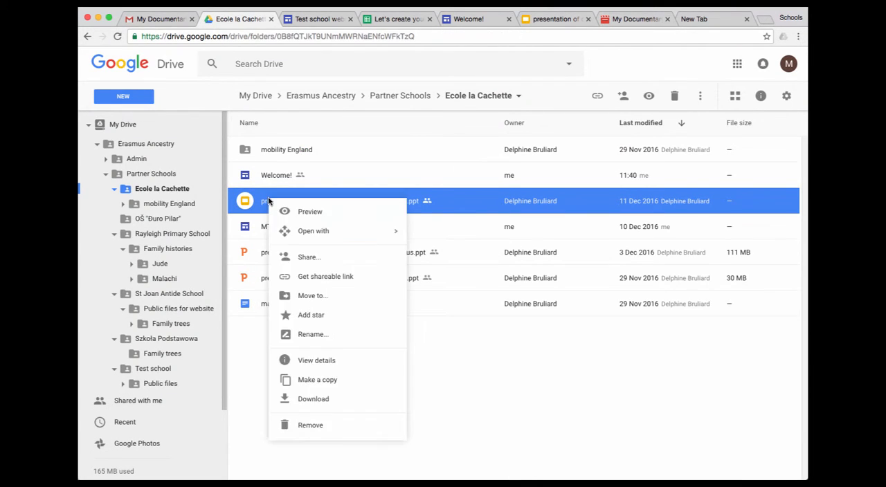
pyautogui.click(131, 422)
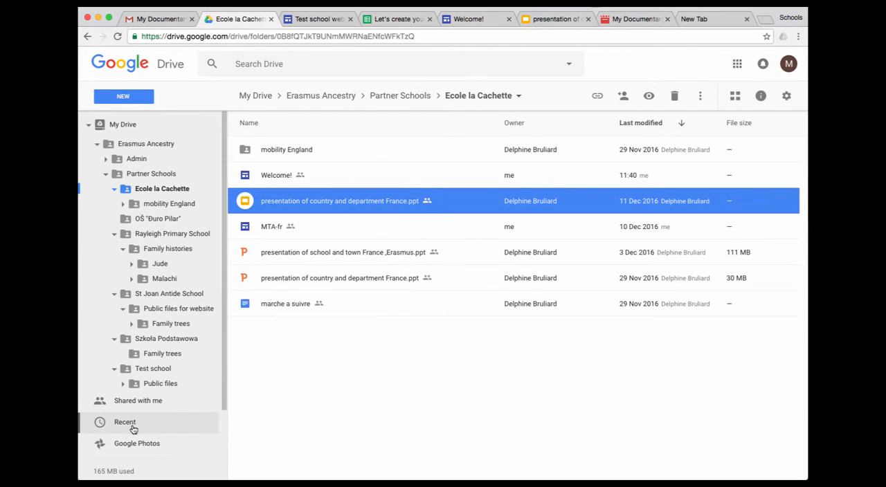
pyautogui.click(131, 424)
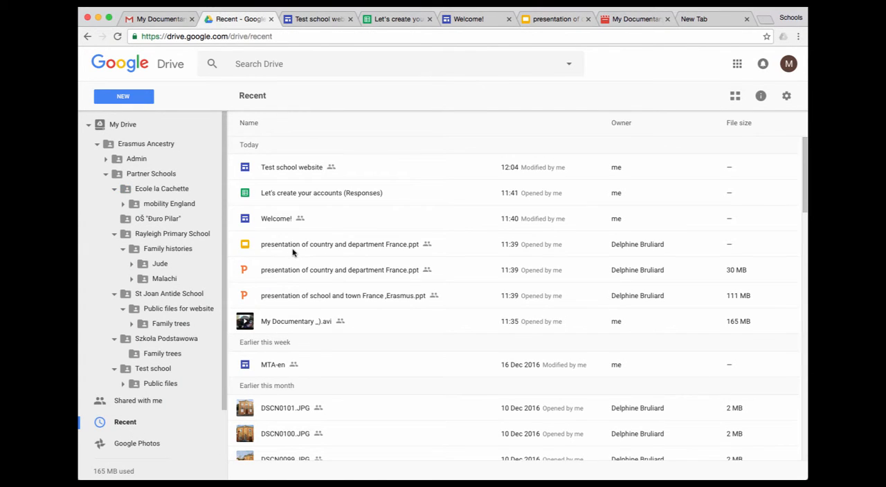
pyautogui.rightClick(293, 251)
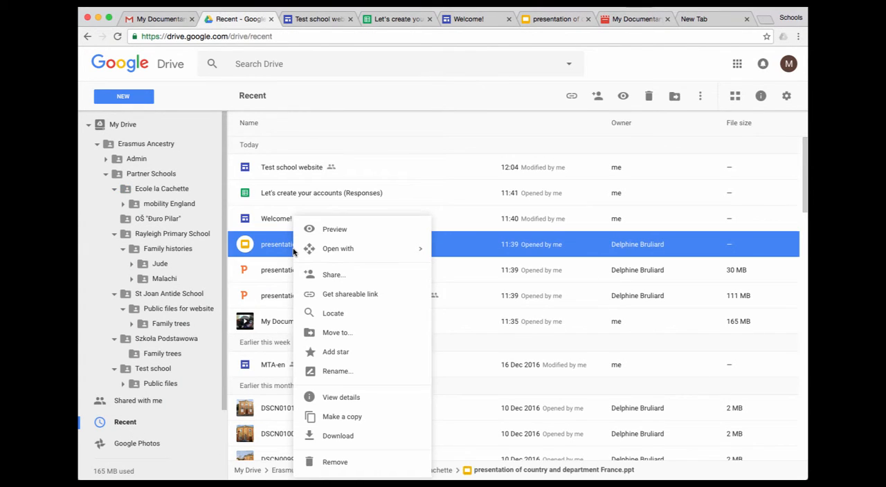
pyautogui.click(338, 277)
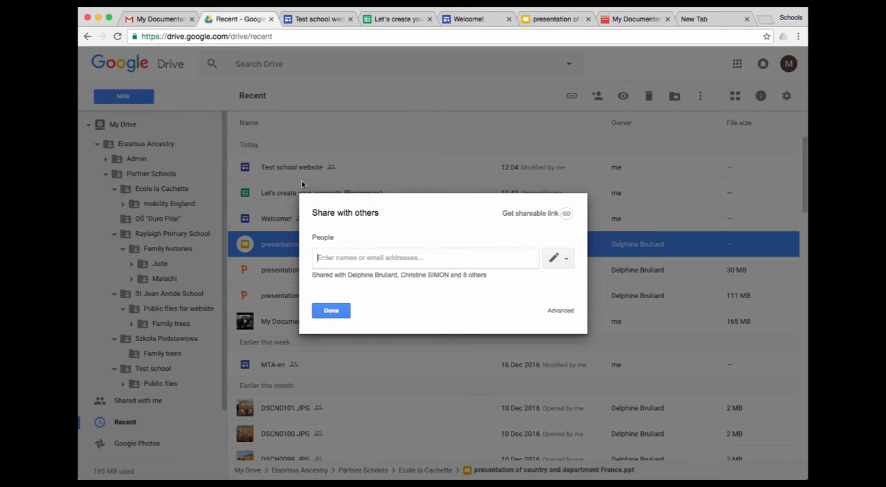
pyautogui.click(560, 314)
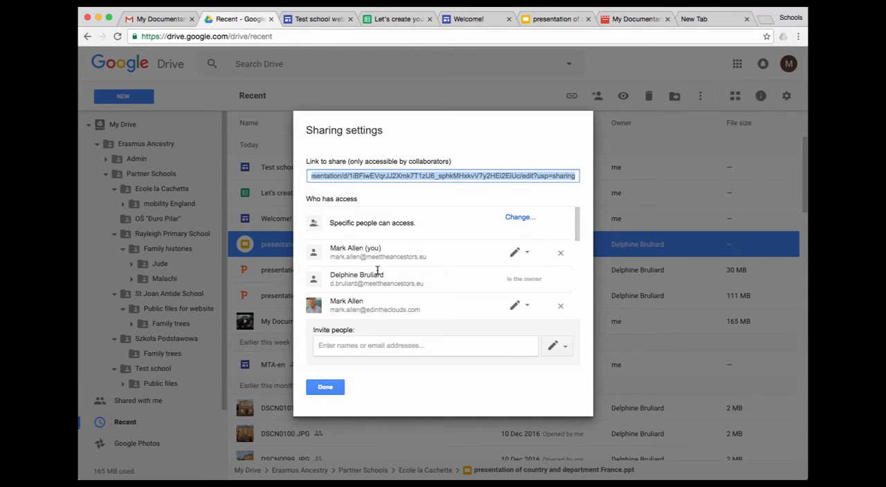
# Set the presentation's link sharing to "On – Anyone with the link" with "Can view" access and save it
pyautogui.scroll(-2, 378, 291)
pyautogui.scroll(2, 377, 274)
pyautogui.click(521, 218)
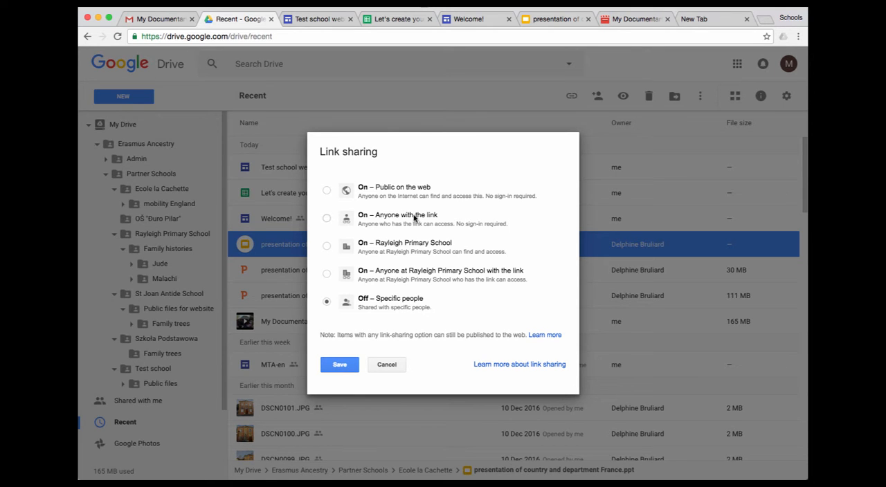
pyautogui.click(326, 219)
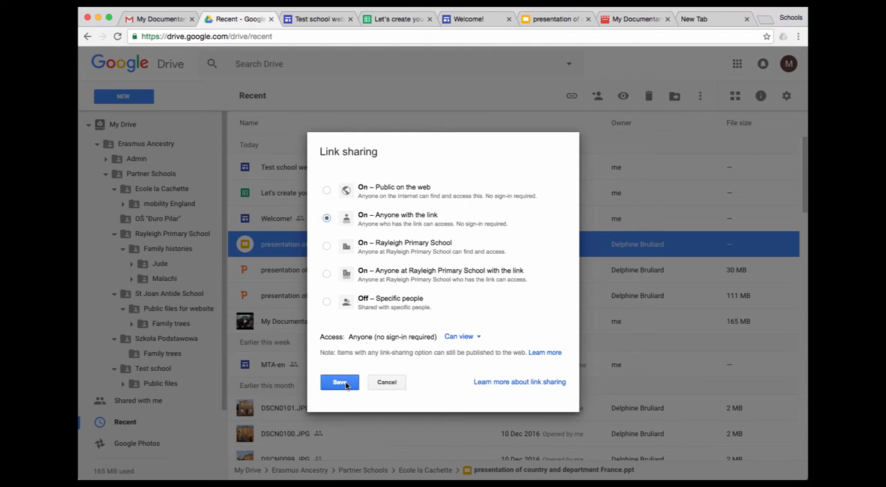
pyautogui.click(345, 385)
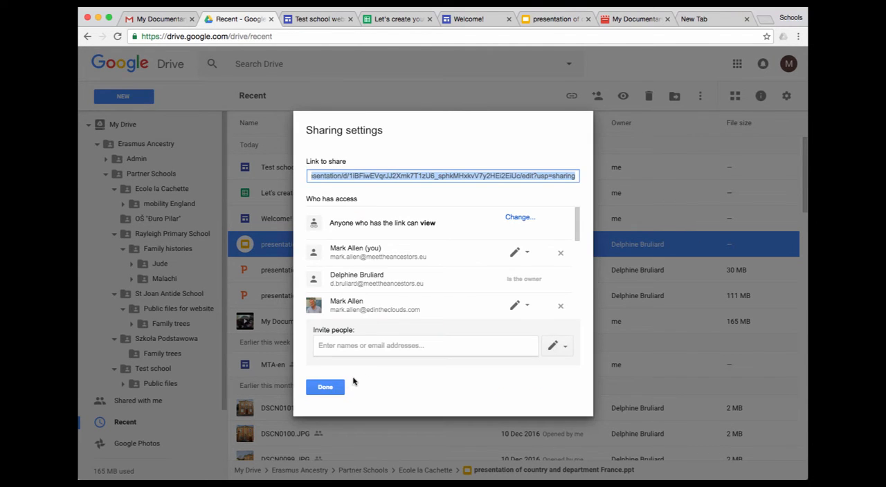
pyautogui.click(325, 387)
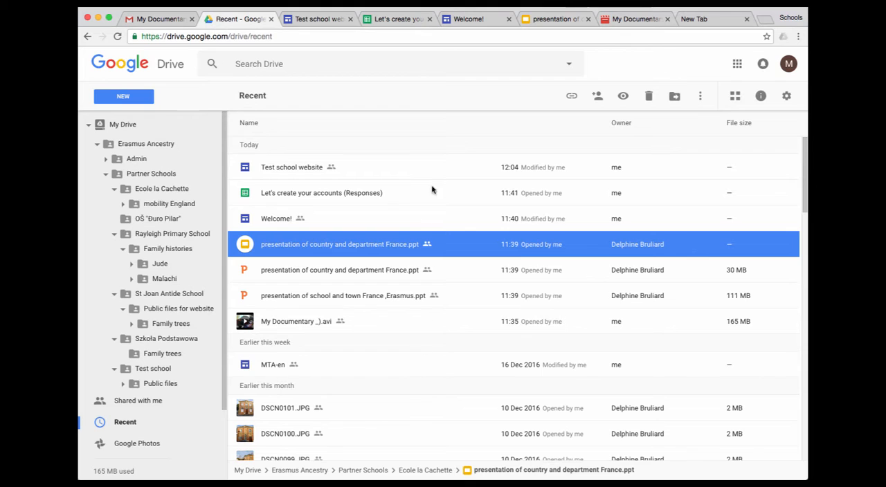
# Return to the site editor, publish the updated test school website and open its live version without translating the page
pyautogui.click(315, 21)
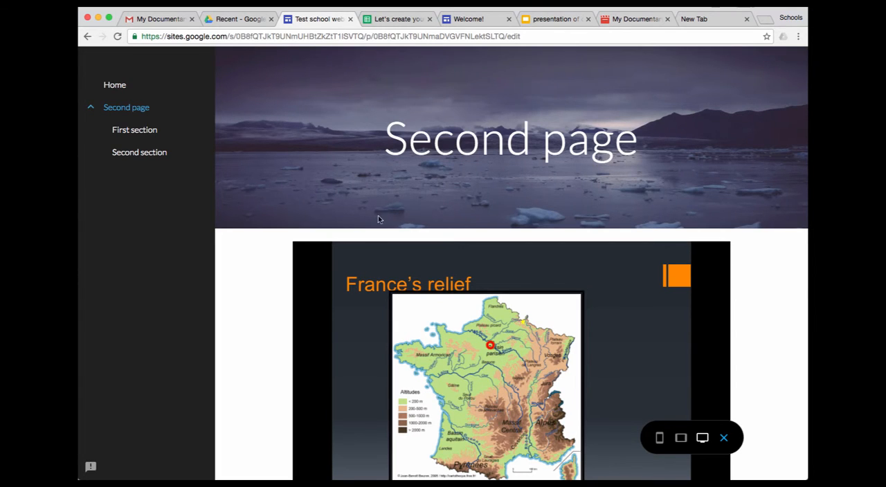
pyautogui.click(725, 440)
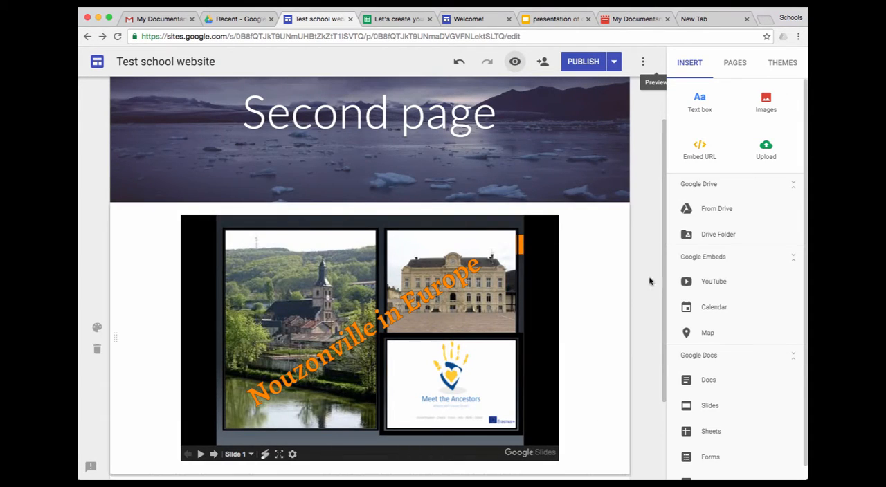
pyautogui.moveTo(576, 133)
pyautogui.click(583, 63)
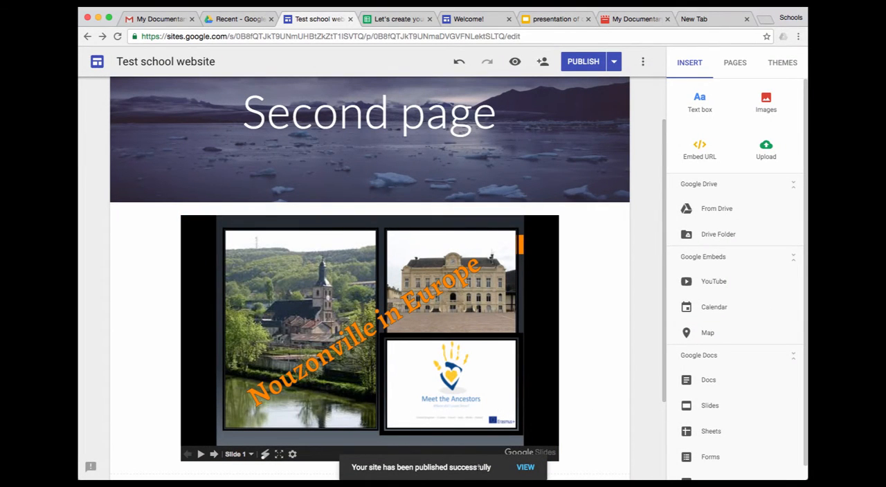
pyautogui.click(525, 468)
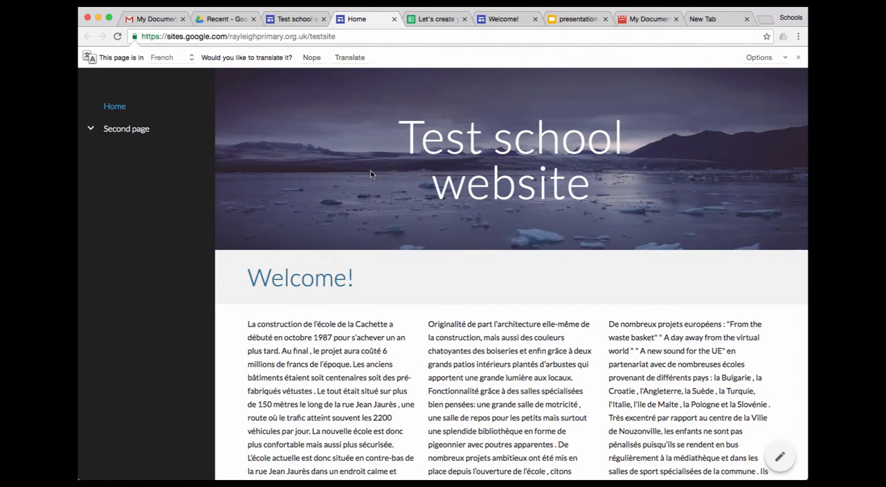
pyautogui.click(315, 59)
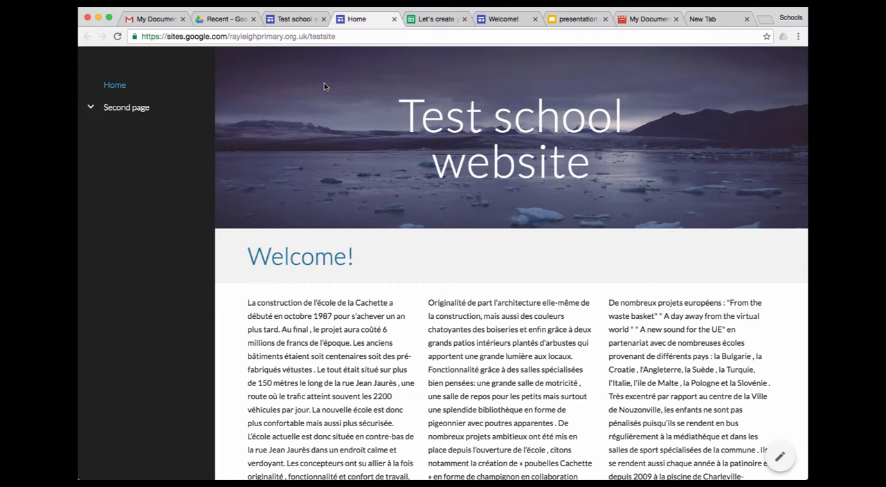
# Copy the live site's address and open a new incognito window, dismissing the unsupported extensions notice
pyautogui.click(341, 37)
pyautogui.press('super+c')
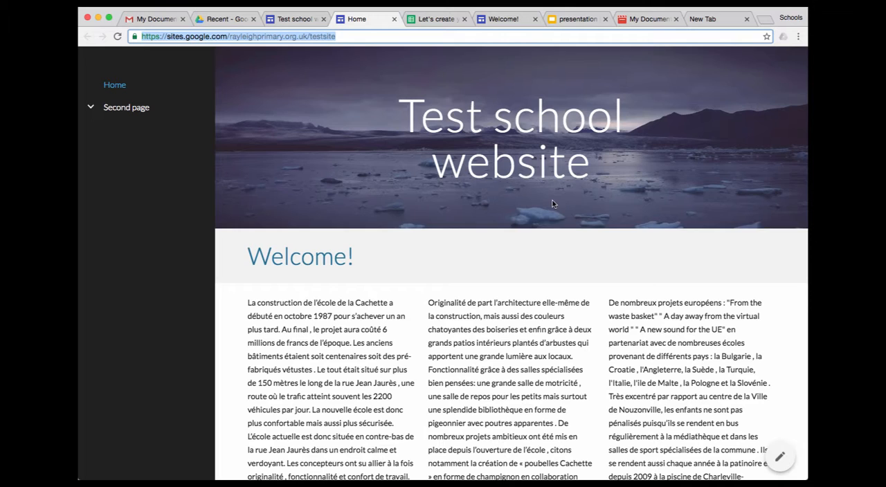
pyautogui.click(799, 38)
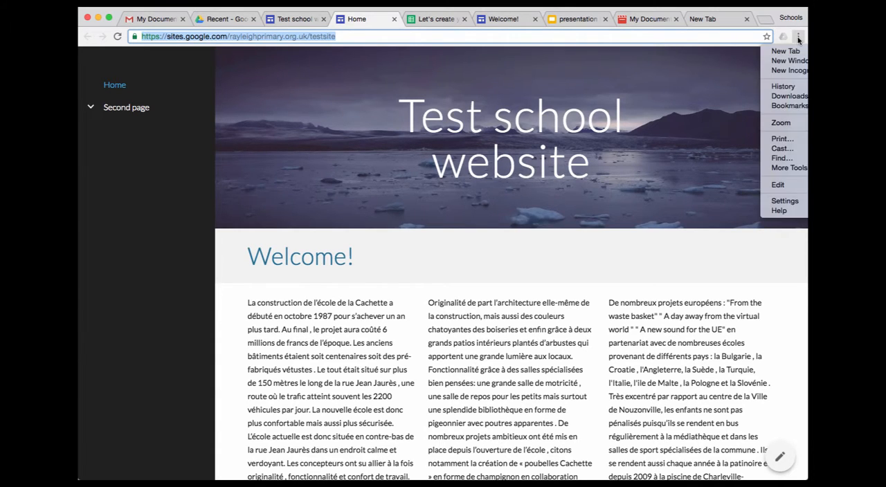
pyautogui.click(791, 72)
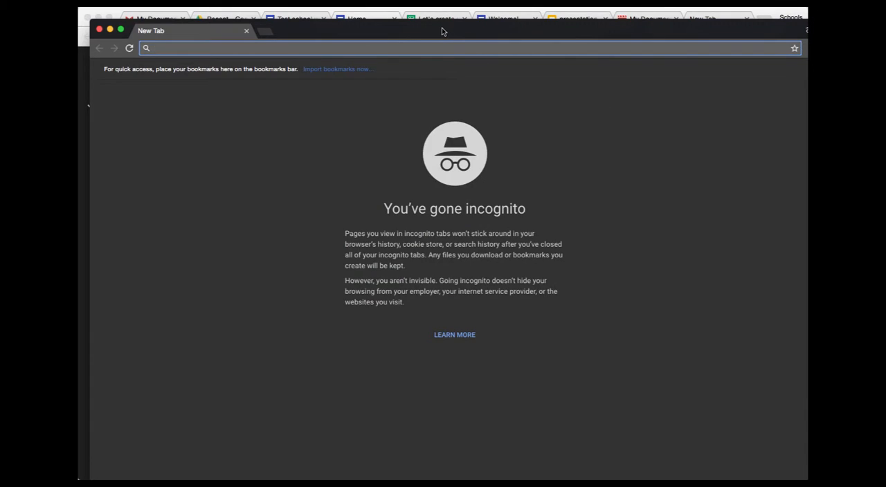
pyautogui.moveTo(441, 30); pyautogui.dragTo(428, 19)
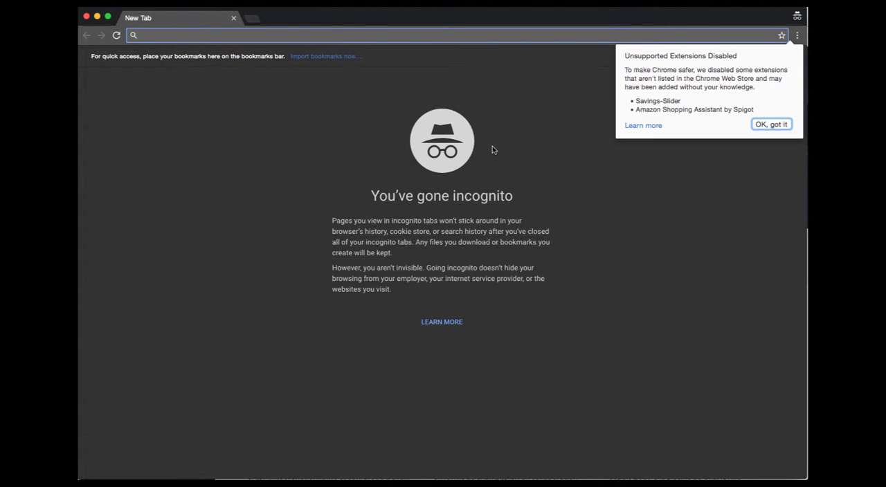
pyautogui.click(764, 126)
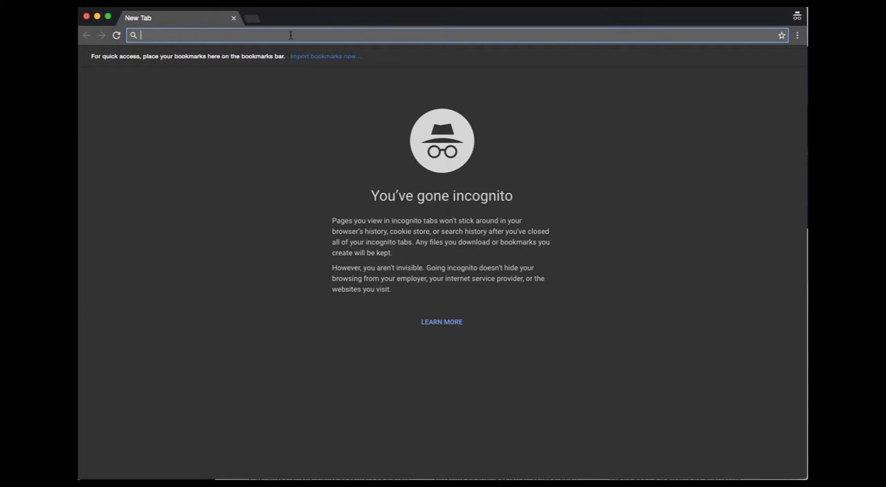
pyautogui.press('super+v')
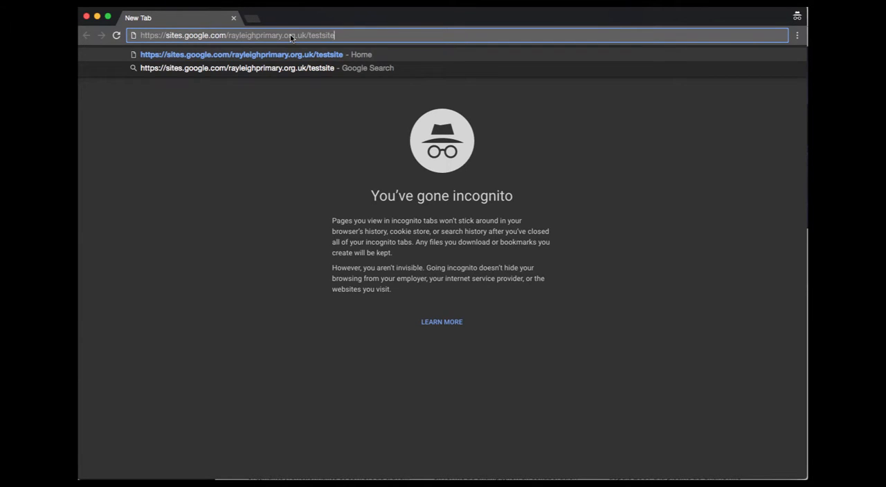
pyautogui.press('Return')
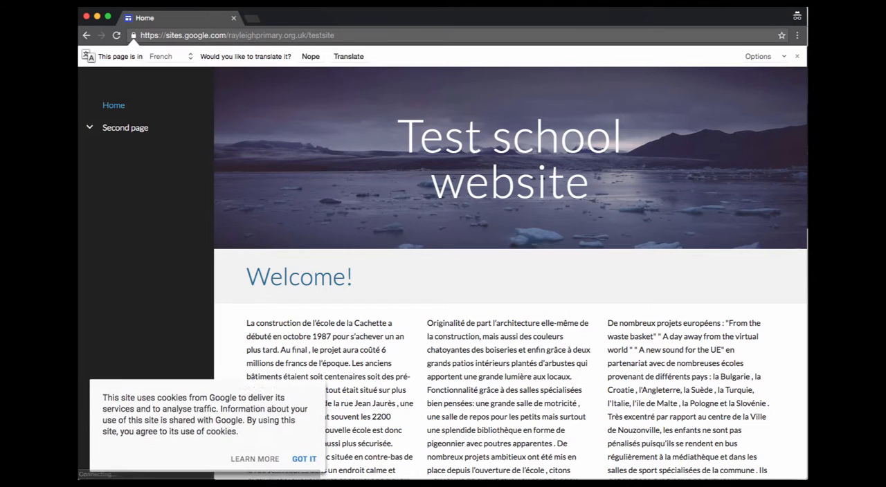
pyautogui.click(311, 56)
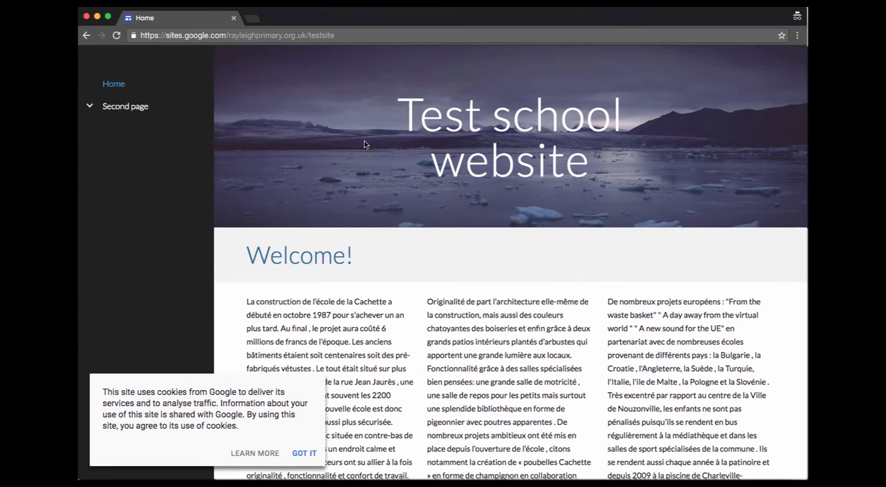
pyautogui.click(313, 455)
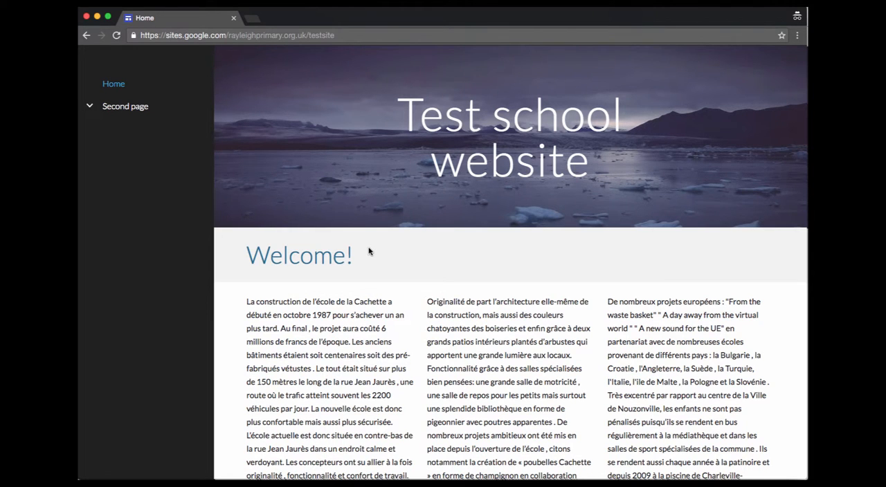
pyautogui.scroll(-5, 369, 251)
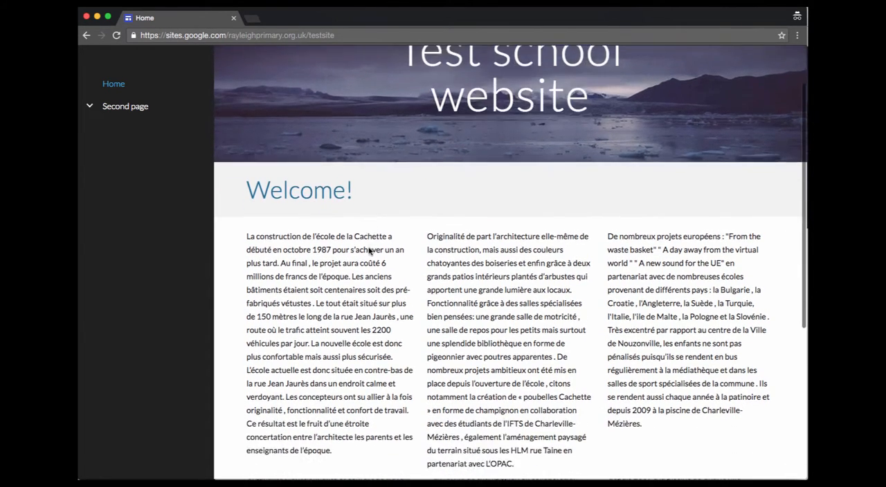
pyautogui.scroll(5, 369, 251)
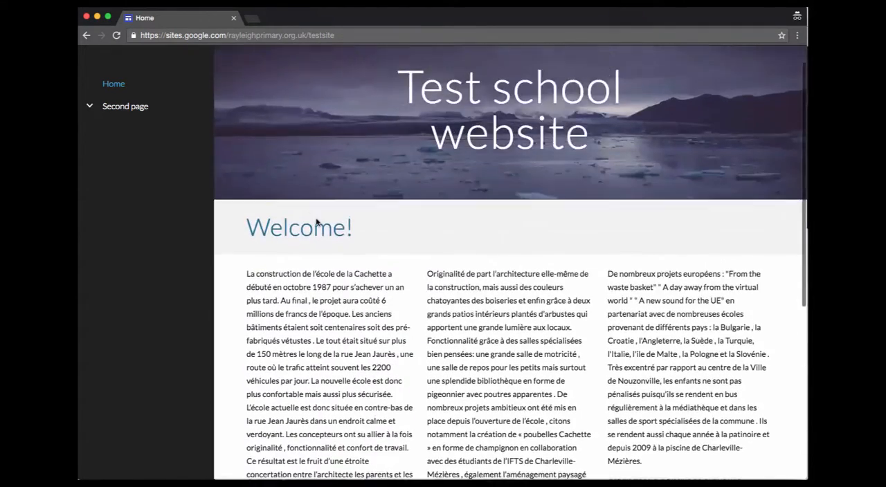
# View Second page on the live site, accept its cookie notice and page through the embedded presentation to slide 3
pyautogui.click(112, 108)
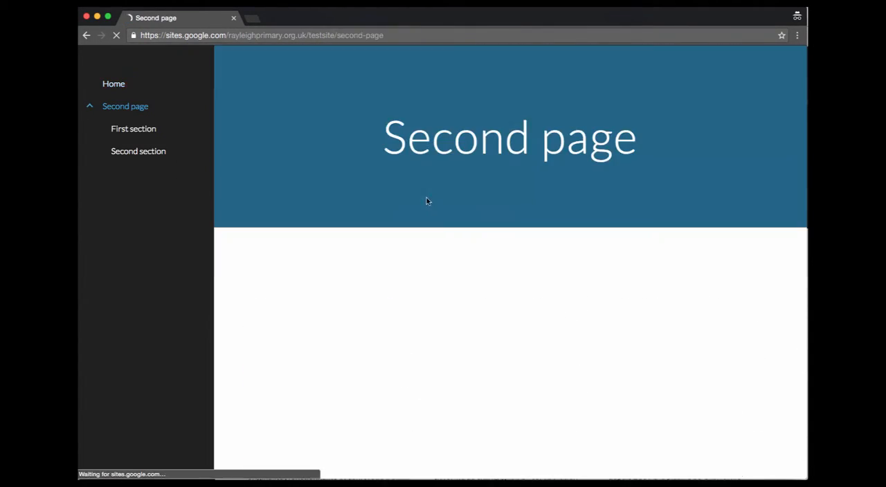
pyautogui.scroll(-2, 505, 205)
pyautogui.scroll(-1, 505, 206)
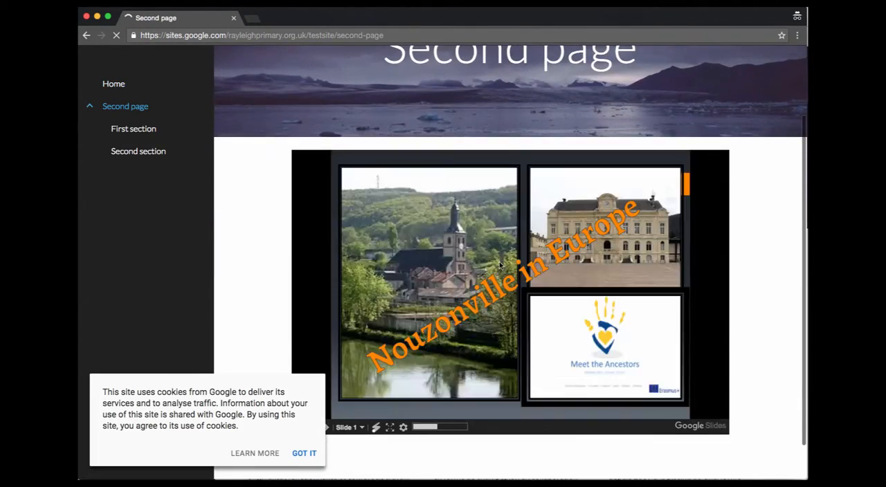
pyautogui.click(314, 455)
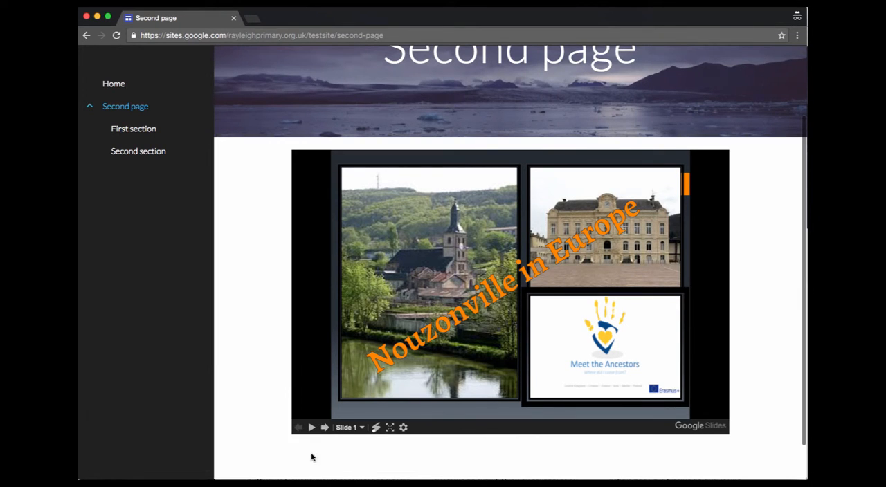
pyautogui.click(325, 429)
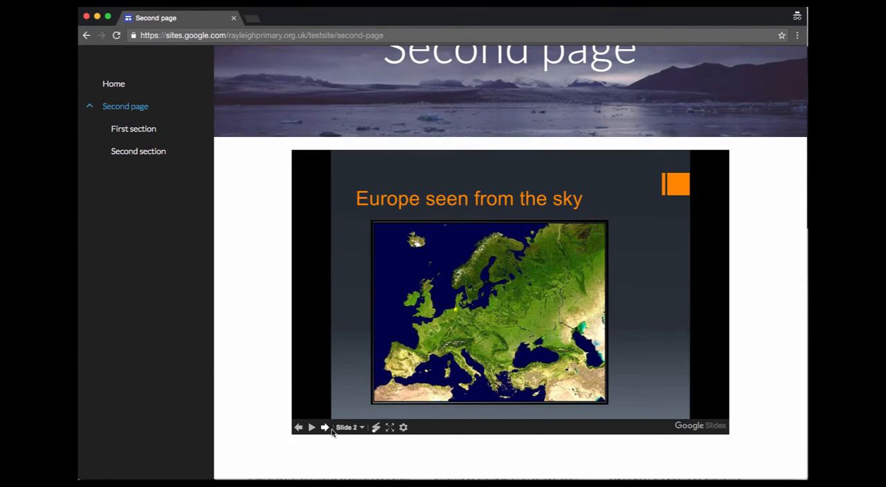
pyautogui.click(325, 428)
pyautogui.scroll(3, 294, 280)
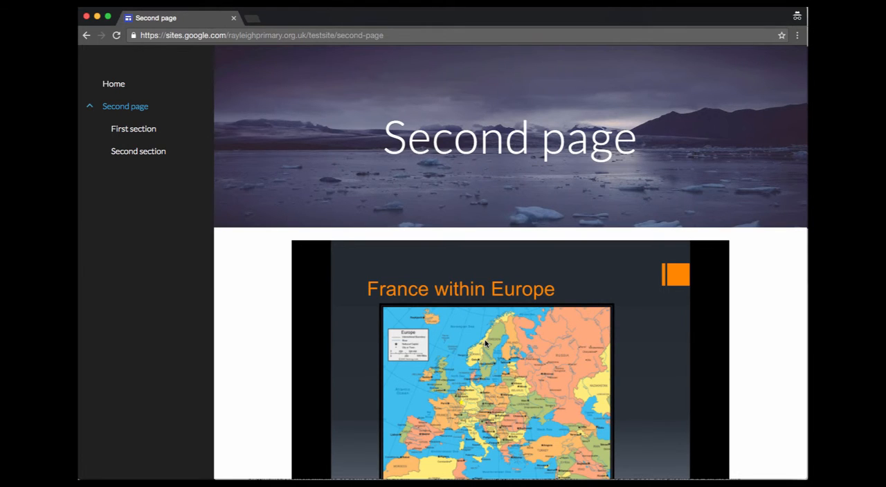
# Close the incognito window and the live Home page, then open the First section page in the site editor
pyautogui.click(86, 17)
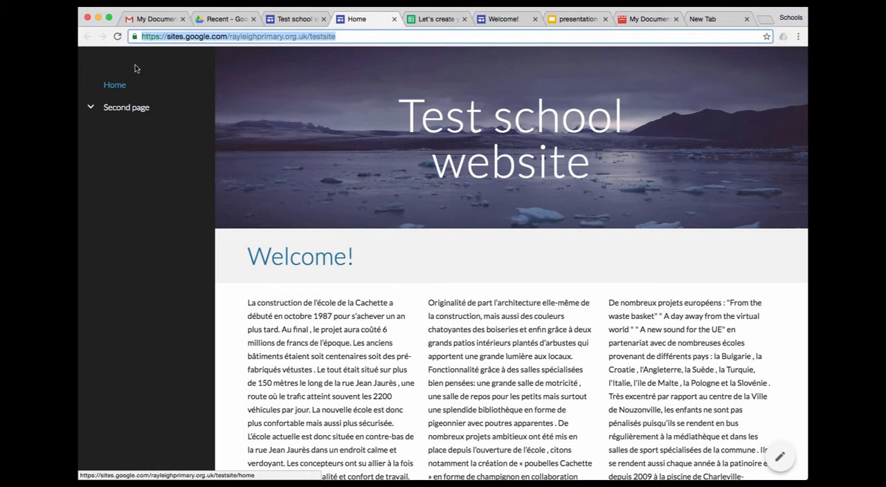
pyautogui.click(395, 19)
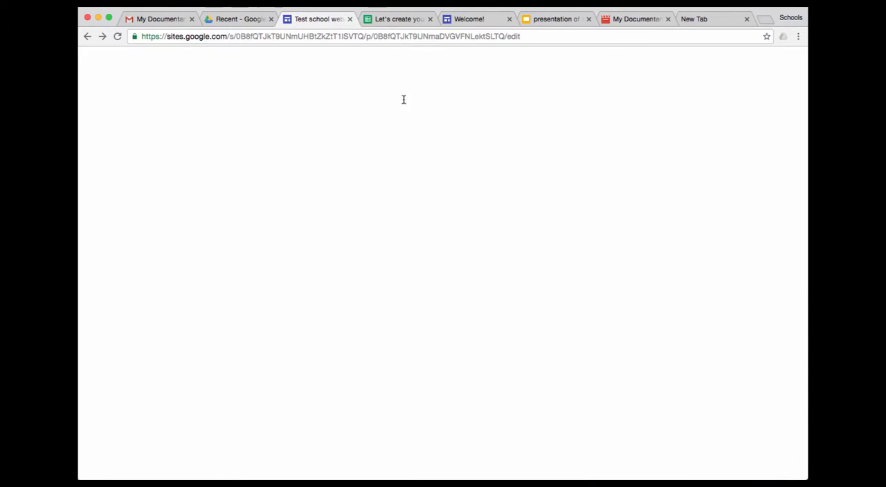
pyautogui.scroll(2, 504, 253)
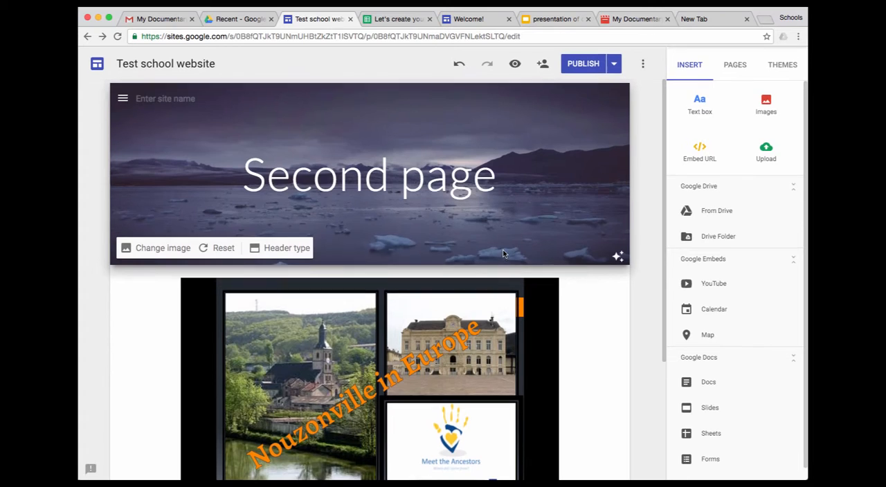
pyautogui.scroll(-3, 548, 225)
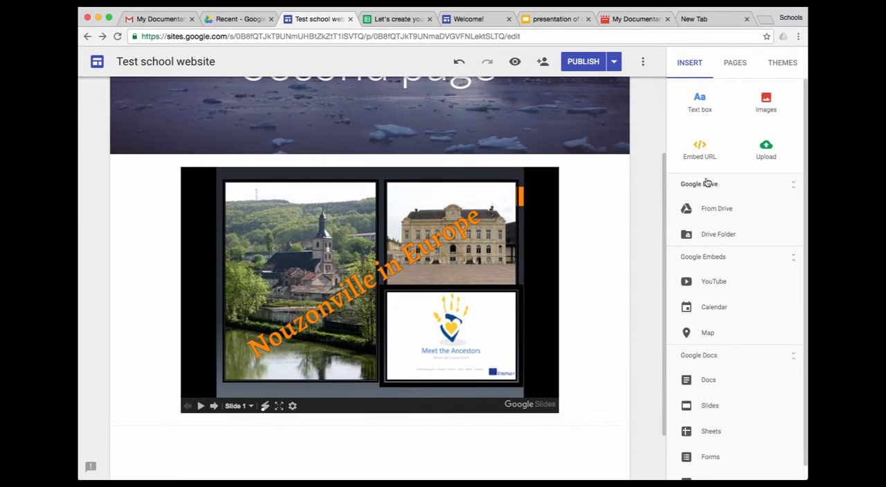
pyautogui.click(736, 69)
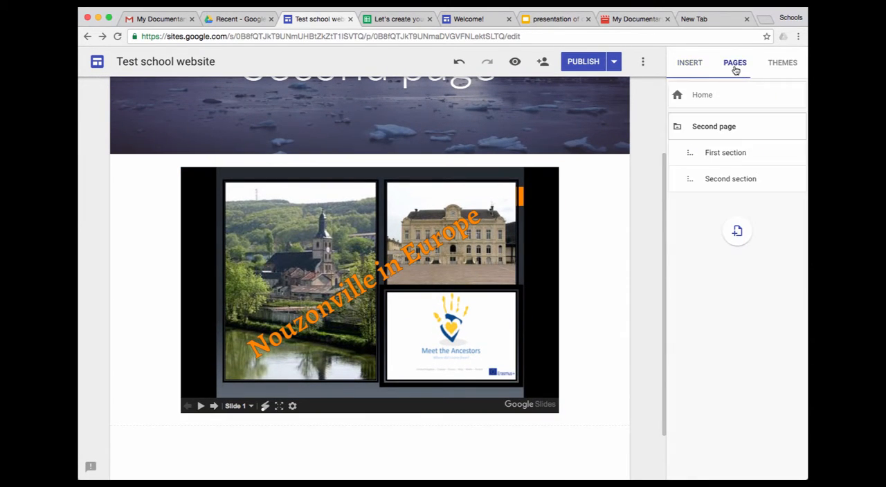
pyautogui.click(719, 157)
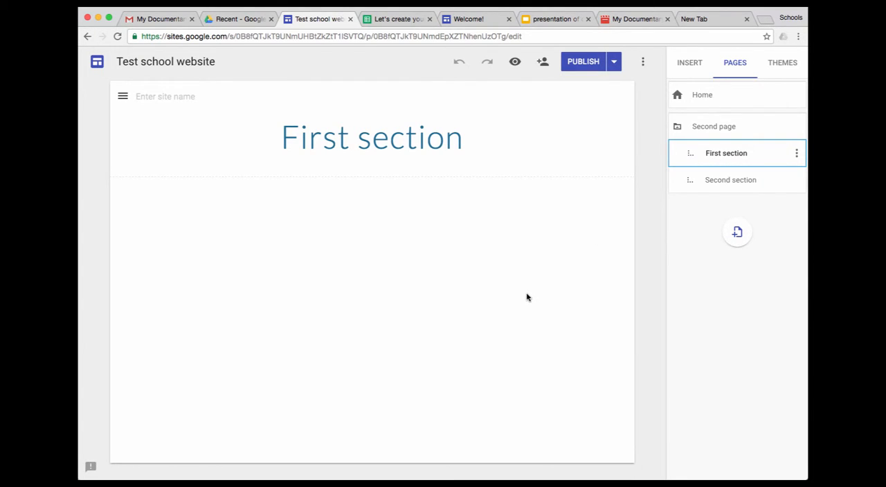
# Insert the Drive folder "mobility England" from Erasmus Ancestry > Partner Schools > Ecole la Cachette into the First section page
pyautogui.click(704, 63)
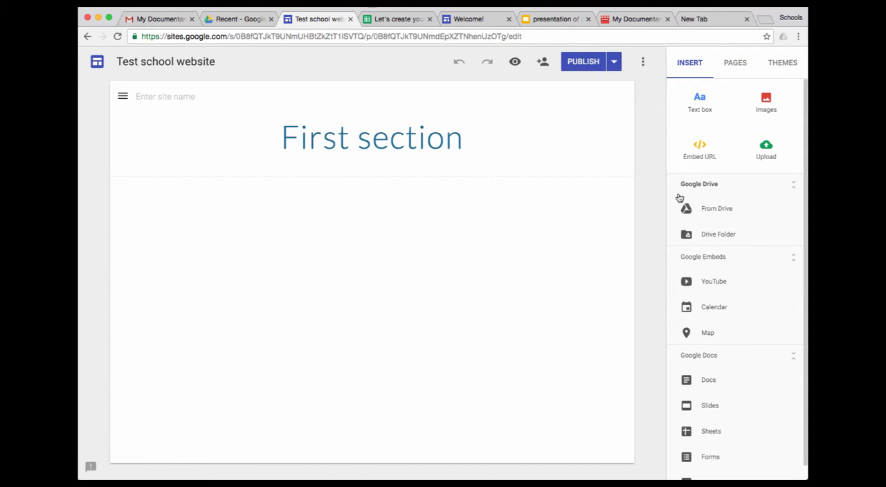
pyautogui.click(711, 236)
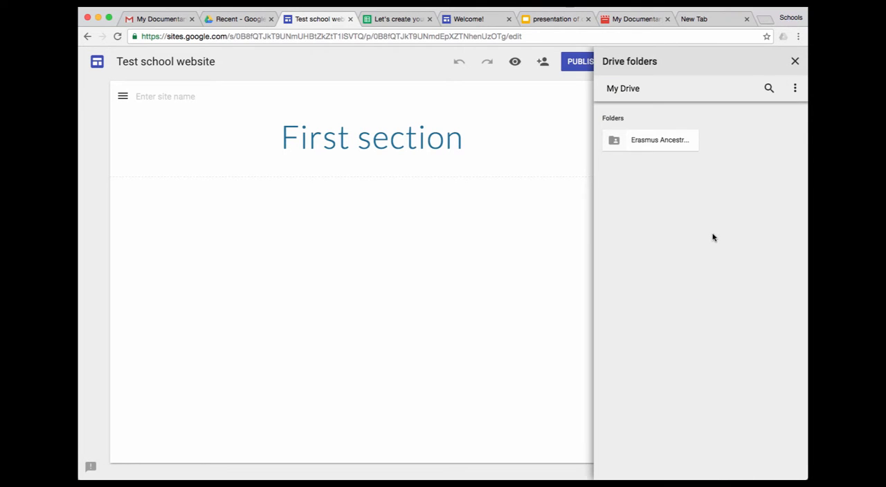
pyautogui.click(638, 144)
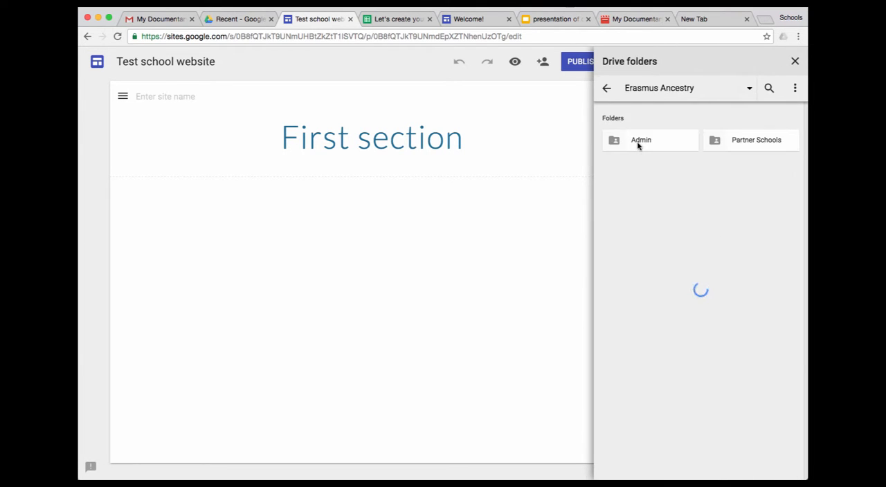
pyautogui.click(733, 142)
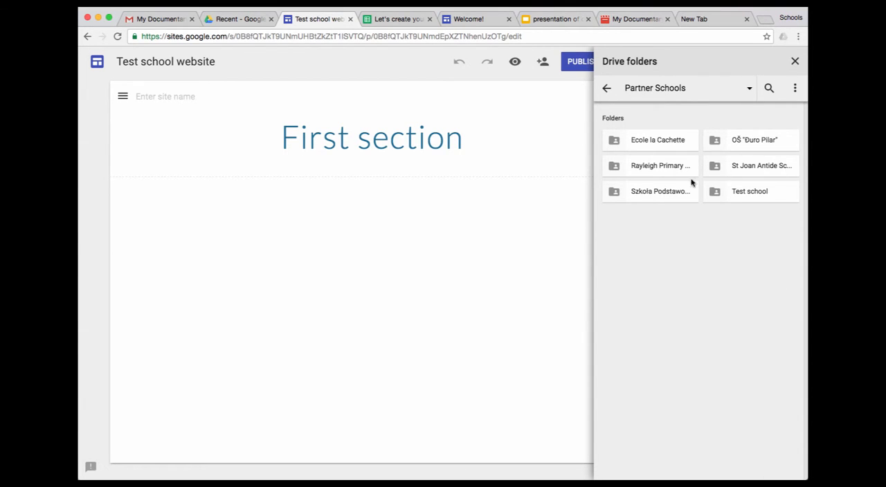
pyautogui.click(659, 143)
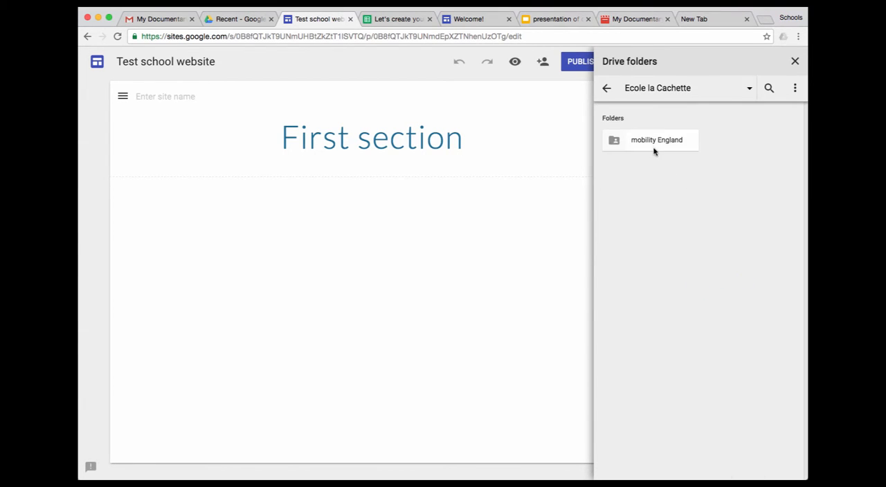
pyautogui.click(653, 146)
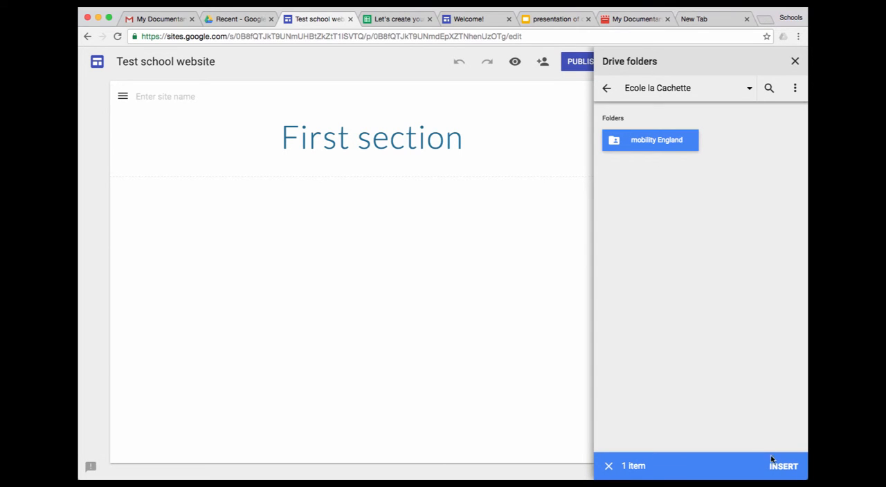
pyautogui.click(777, 469)
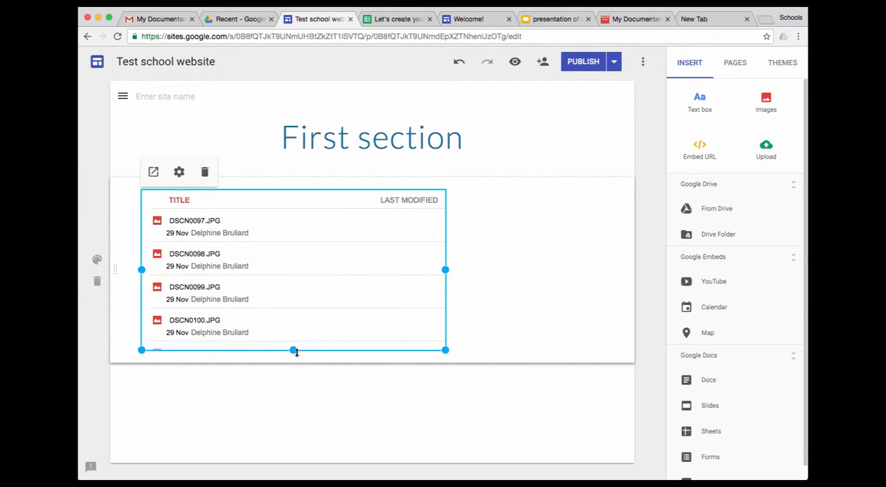
# Make the embedded mobility England folder taller, set its view type to Grid view and widen it across the page
pyautogui.moveTo(294, 351); pyautogui.dragTo(293, 440)
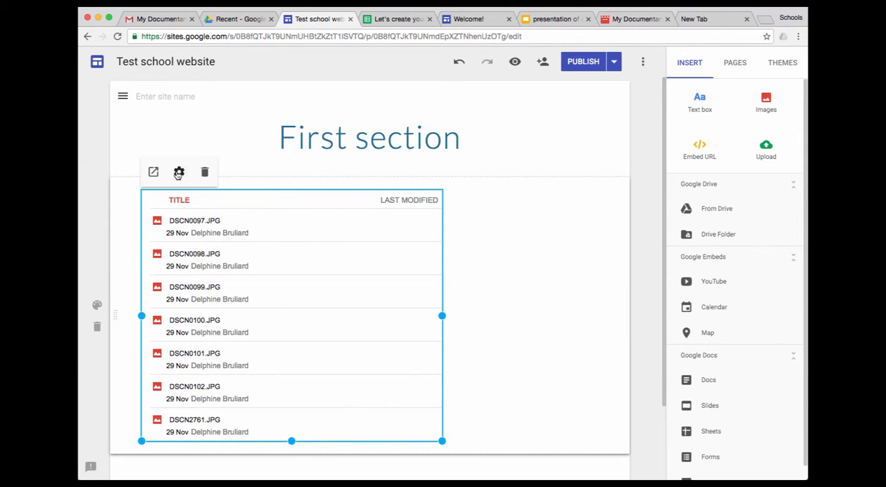
pyautogui.click(179, 172)
pyautogui.click(489, 284)
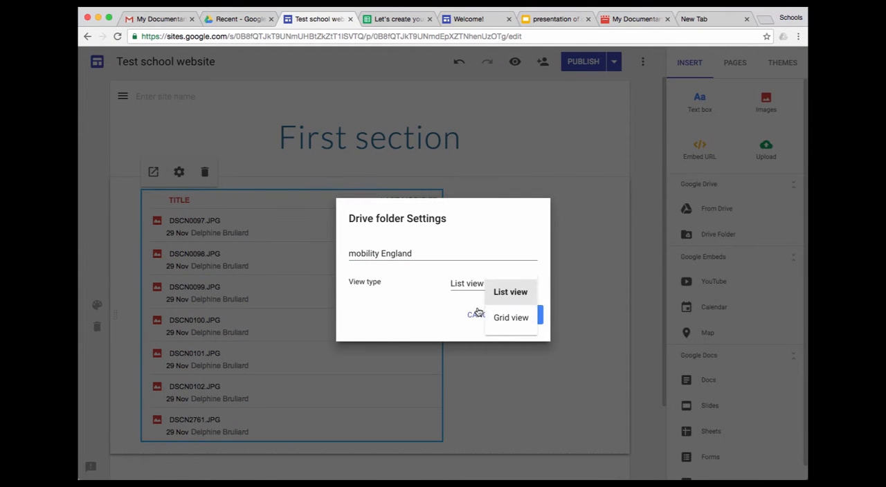
pyautogui.click(517, 319)
pyautogui.click(516, 313)
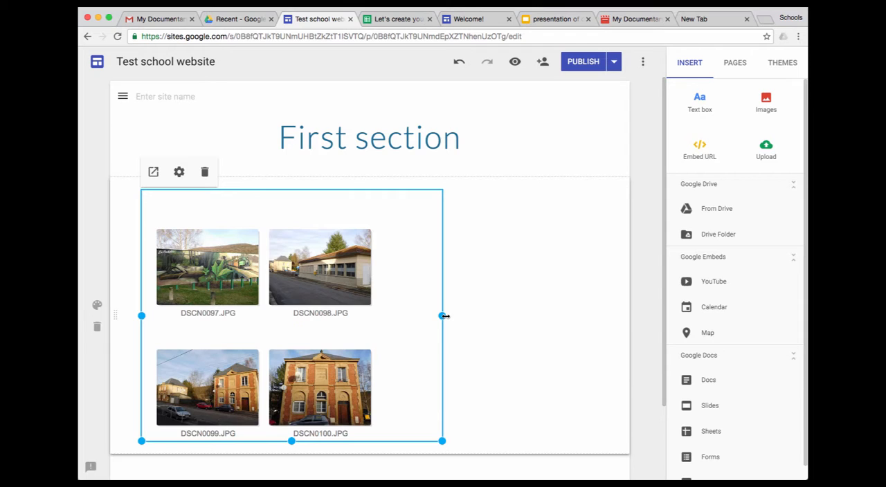
pyautogui.moveTo(444, 315); pyautogui.dragTo(601, 327)
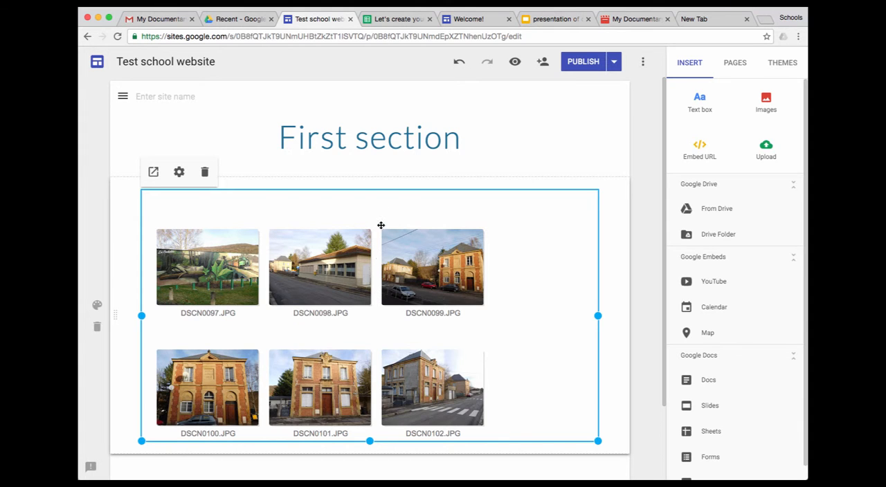
# Switch to Google Drive and check the advanced sharing settings and access list of the mobility England folder
pyautogui.click(234, 18)
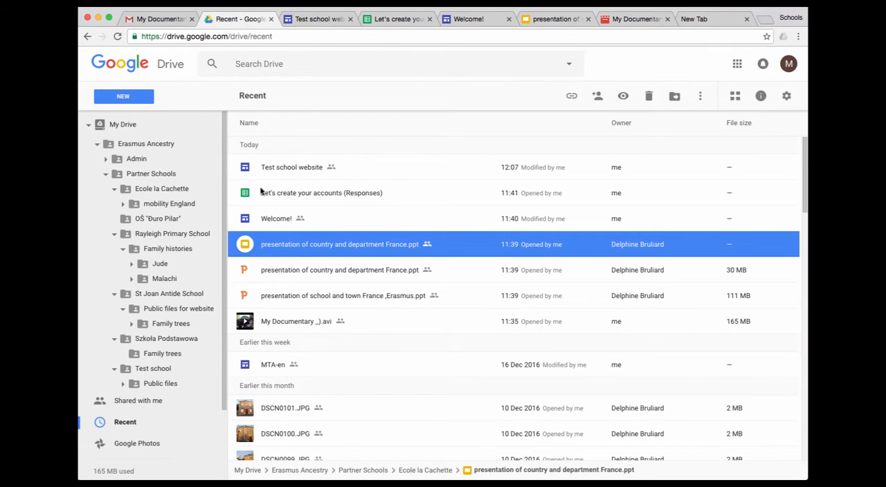
pyautogui.rightClick(171, 209)
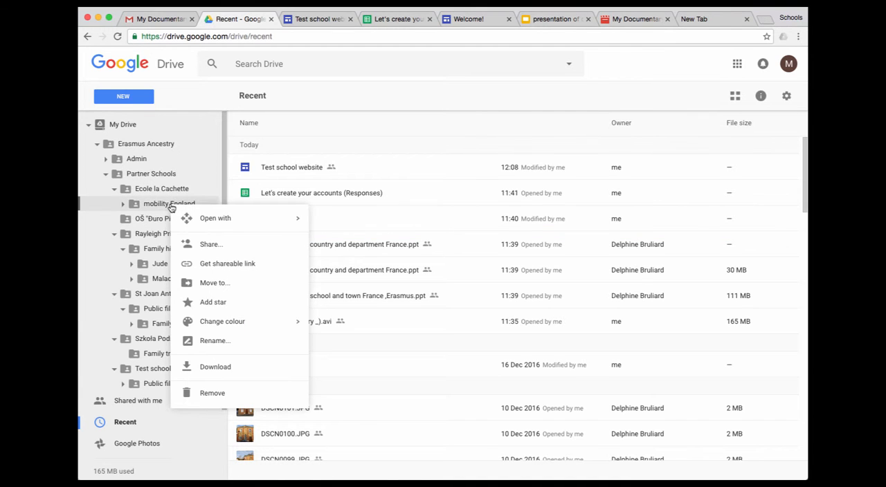
pyautogui.click(209, 245)
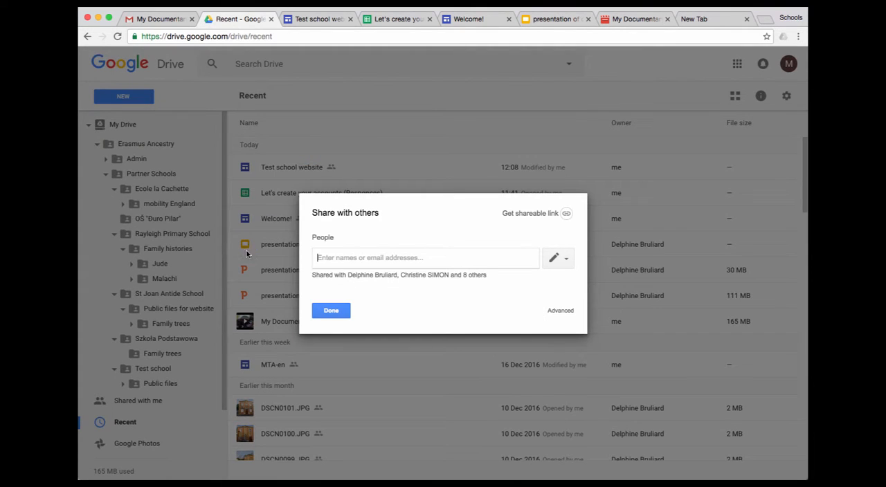
pyautogui.click(561, 311)
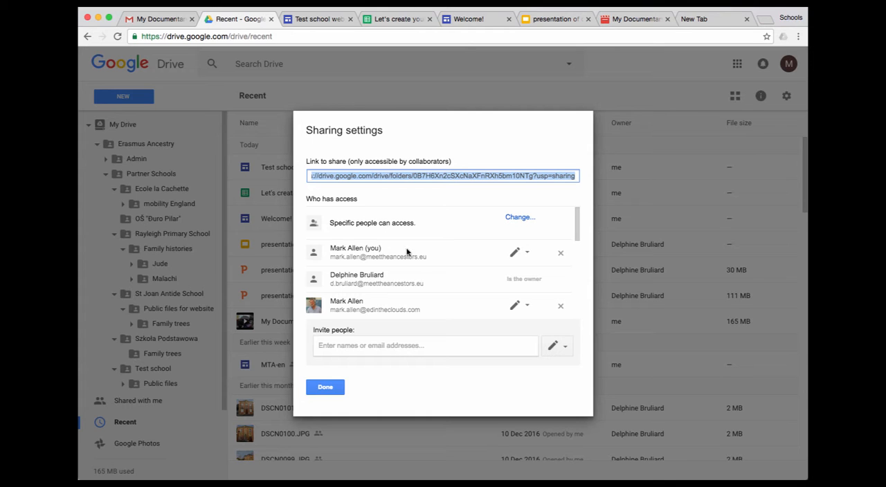
pyautogui.scroll(-5, 398, 259)
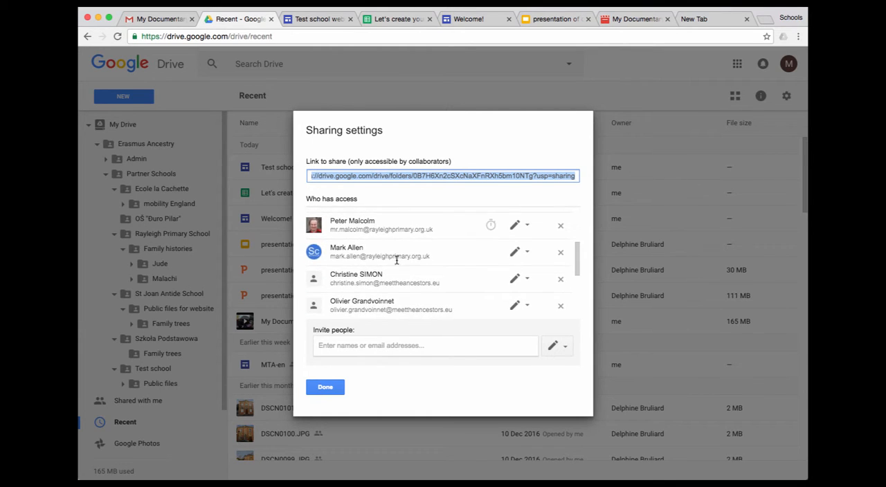
pyautogui.click(326, 388)
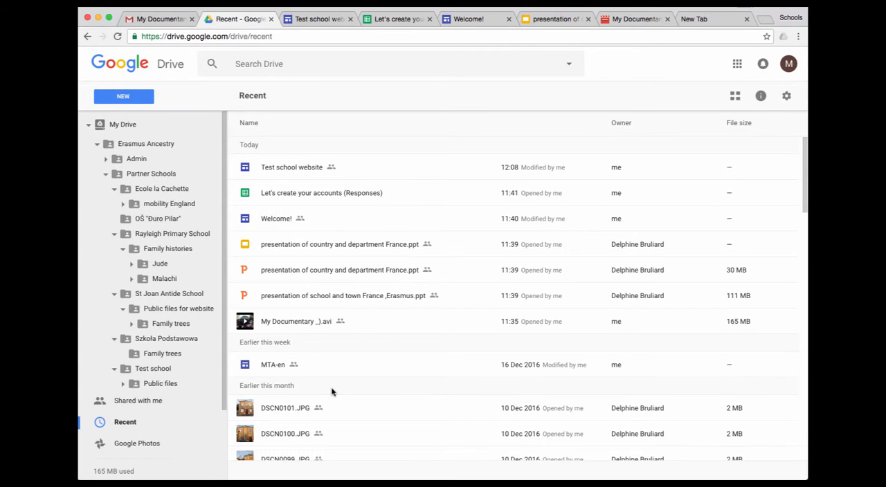
# Inspect the advanced and link sharing settings of St Joan Antide School's "Public files for website" folder without changing them, and view its contents
pyautogui.scroll(-2, 167, 192)
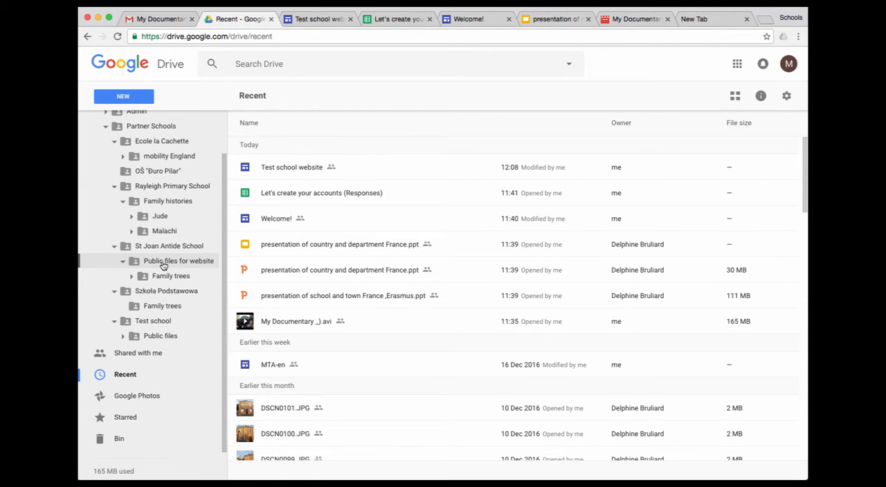
pyautogui.rightClick(163, 266)
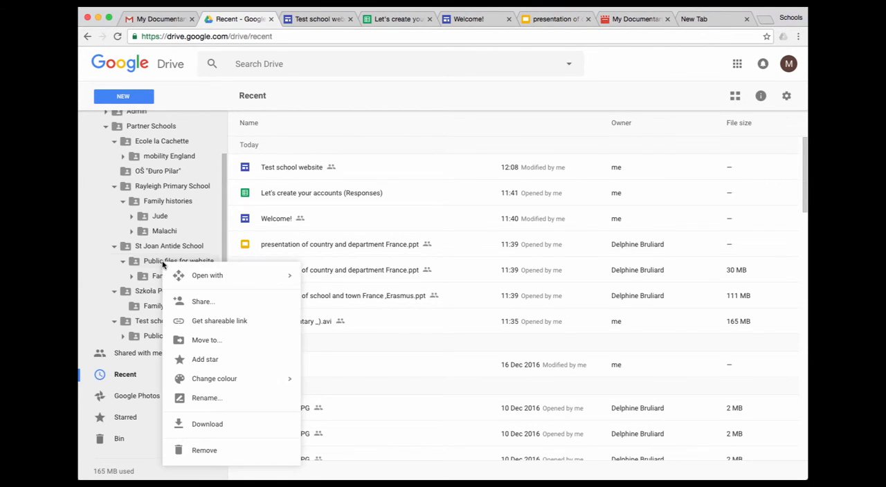
pyautogui.click(202, 303)
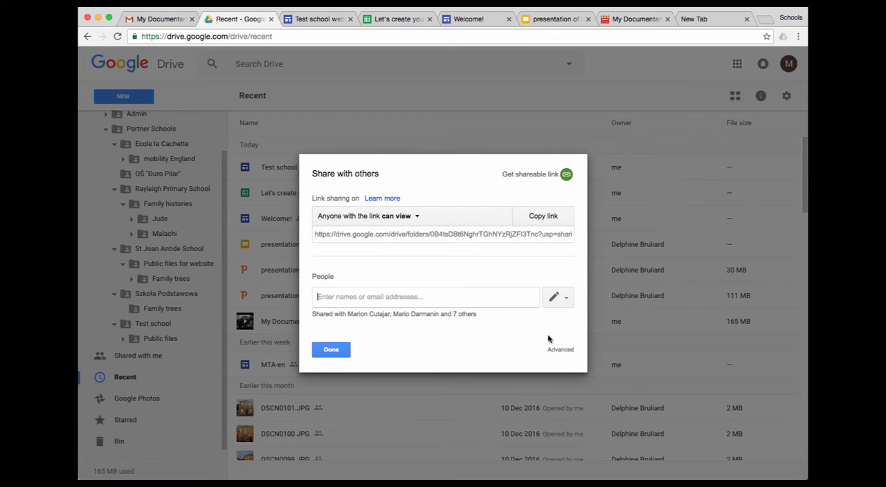
pyautogui.click(560, 350)
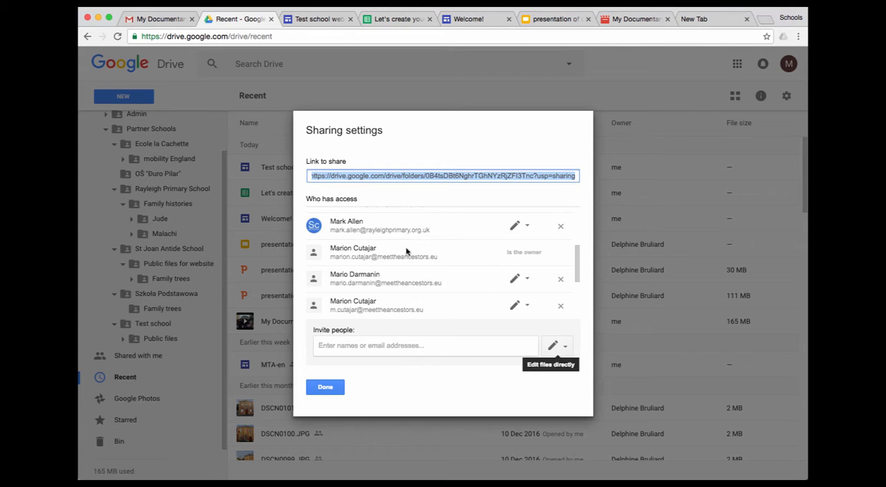
pyautogui.scroll(5, 361, 227)
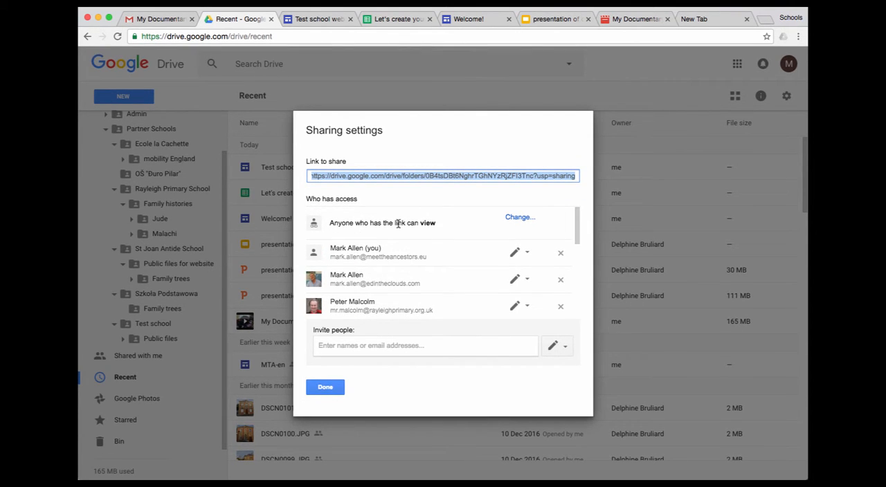
pyautogui.click(519, 220)
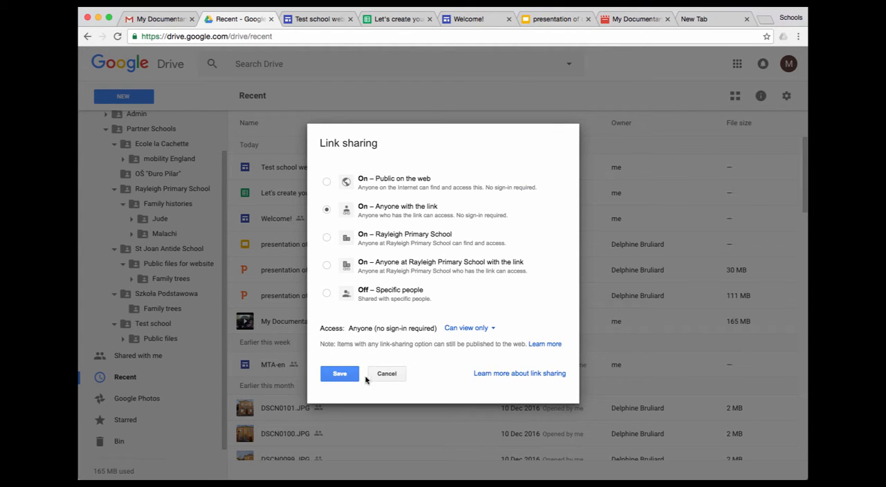
pyautogui.click(385, 374)
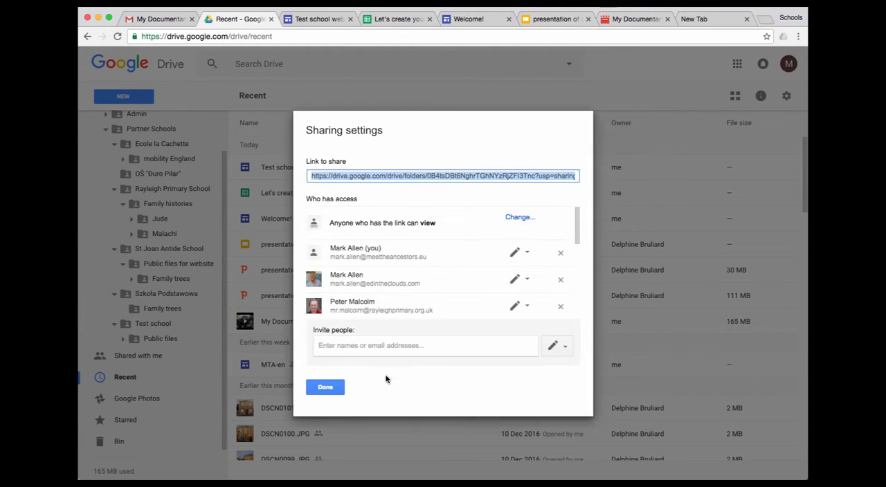
pyautogui.click(326, 388)
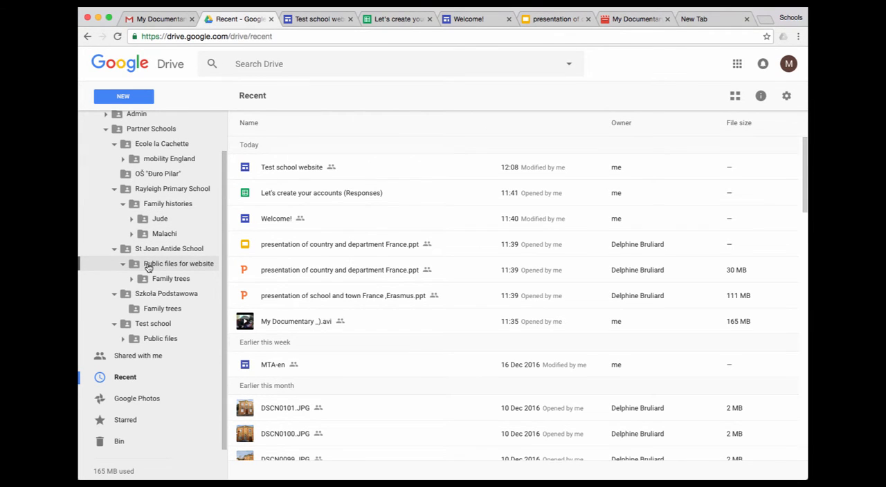
pyautogui.click(148, 268)
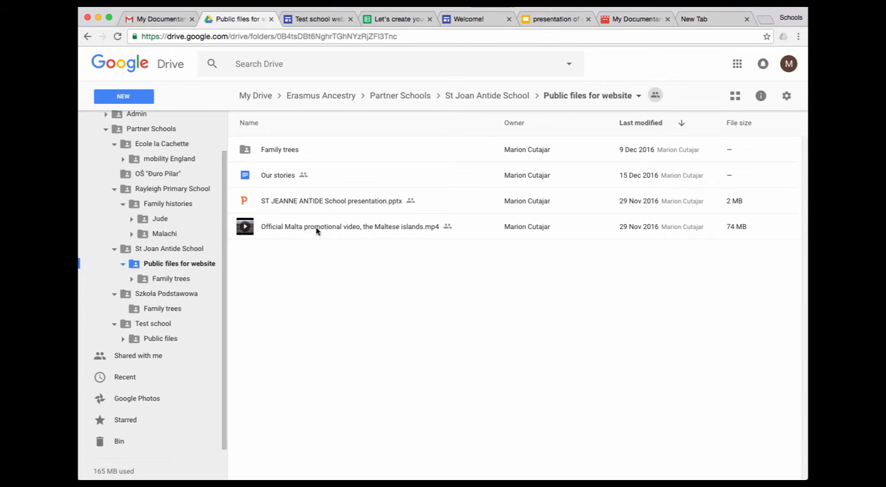
# Return to the Test school website editor and delete the embedded mobility England folder from the First section page
pyautogui.click(320, 25)
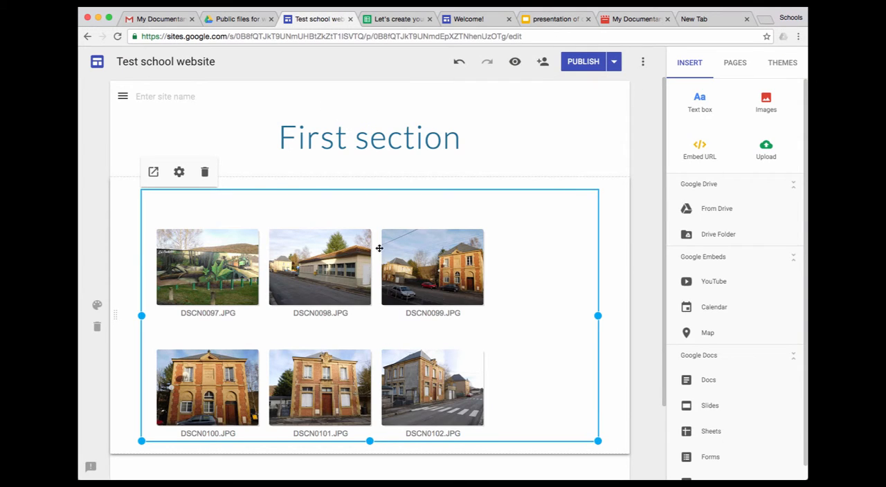
pyautogui.click(205, 174)
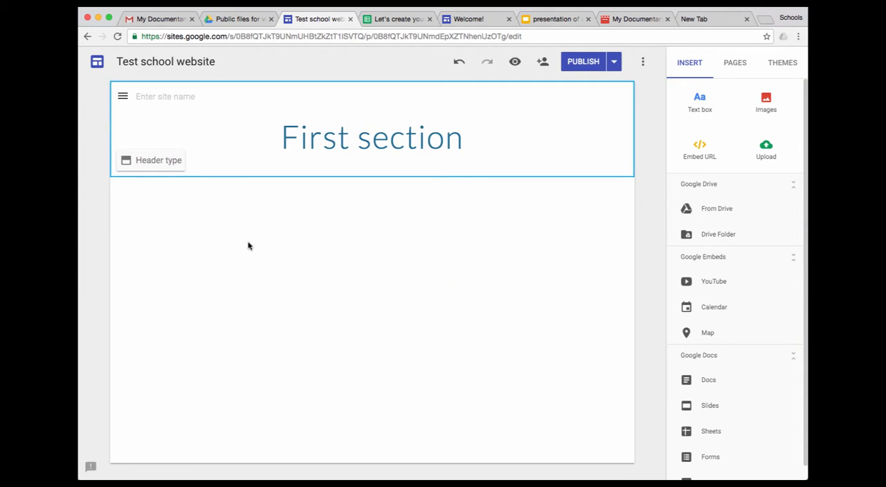
# Start inserting a Drive folder into the First section page and browse to Erasmus Ancestry > Partner Schools > St Joan Antide School
pyautogui.click(707, 237)
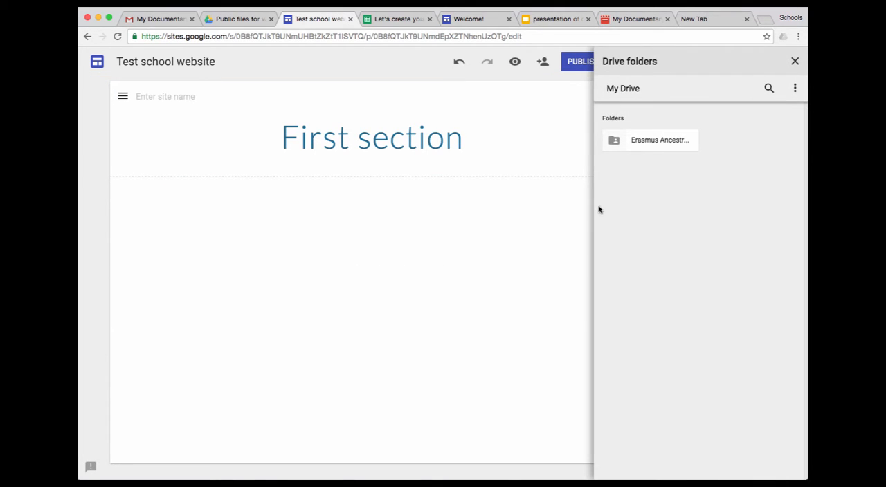
pyautogui.click(647, 145)
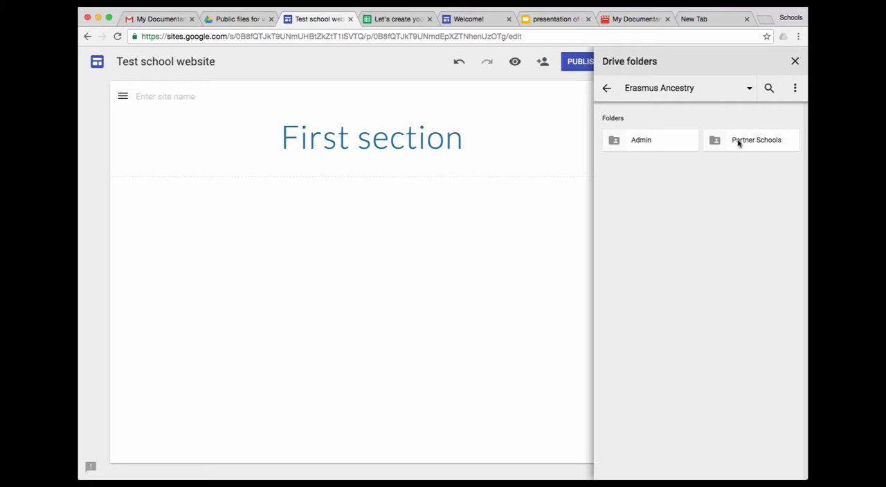
pyautogui.click(738, 141)
pyautogui.click(758, 168)
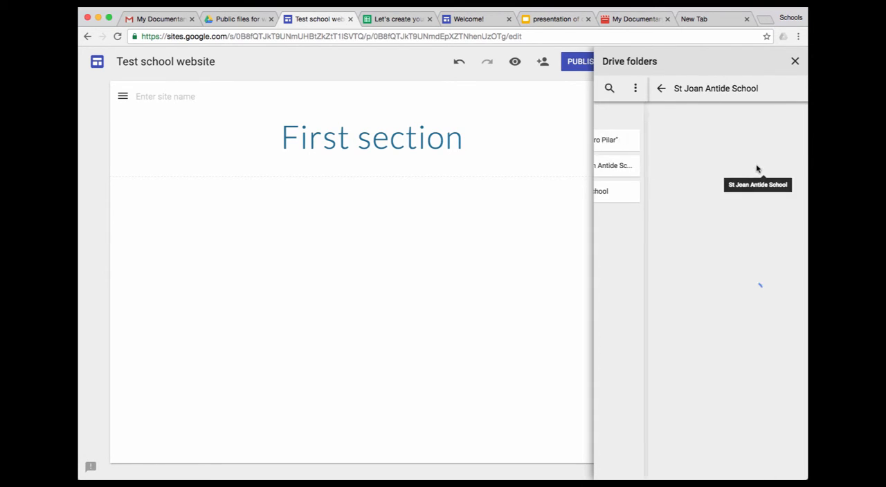